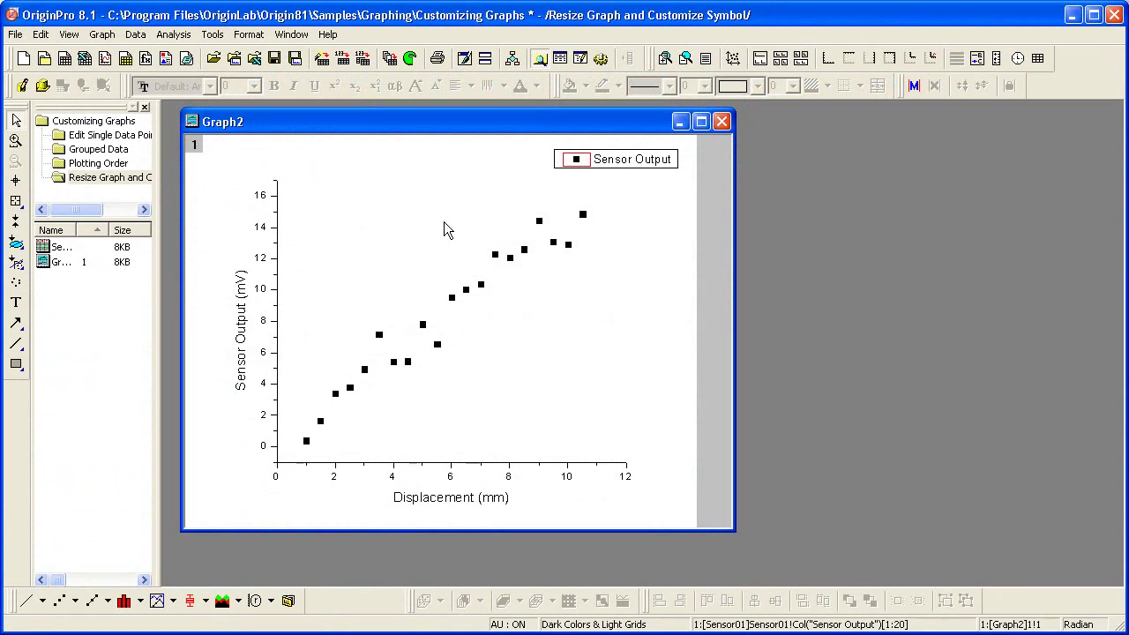
Step: Add a layer title reading 'Sensor Output vs. Displacement' and make it bold
right_click(442, 213)
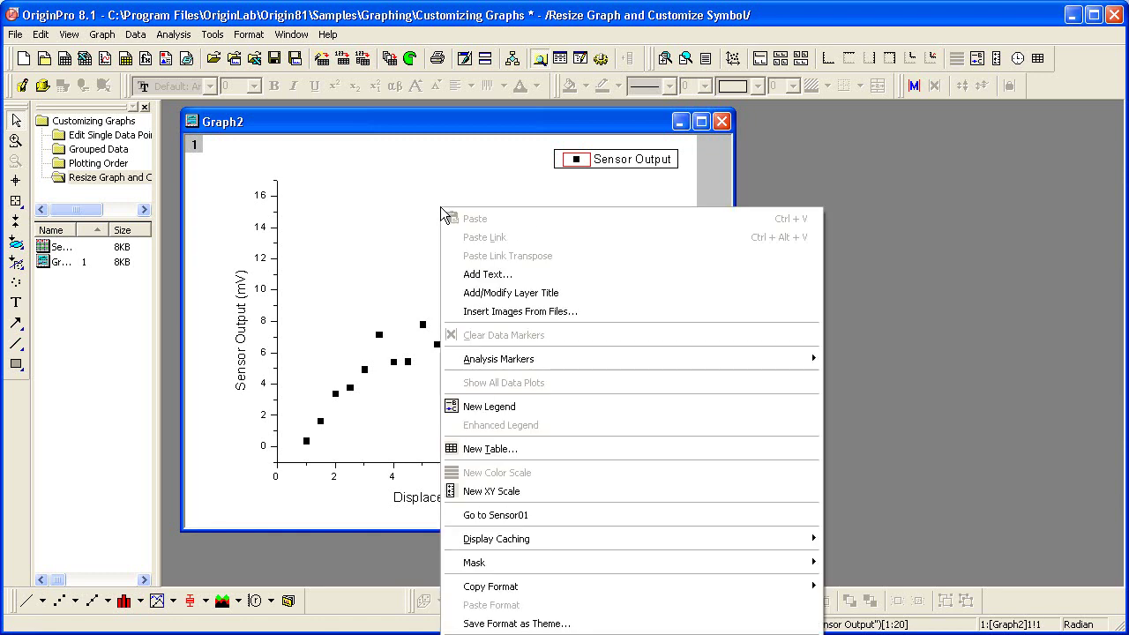
left_click(488, 293)
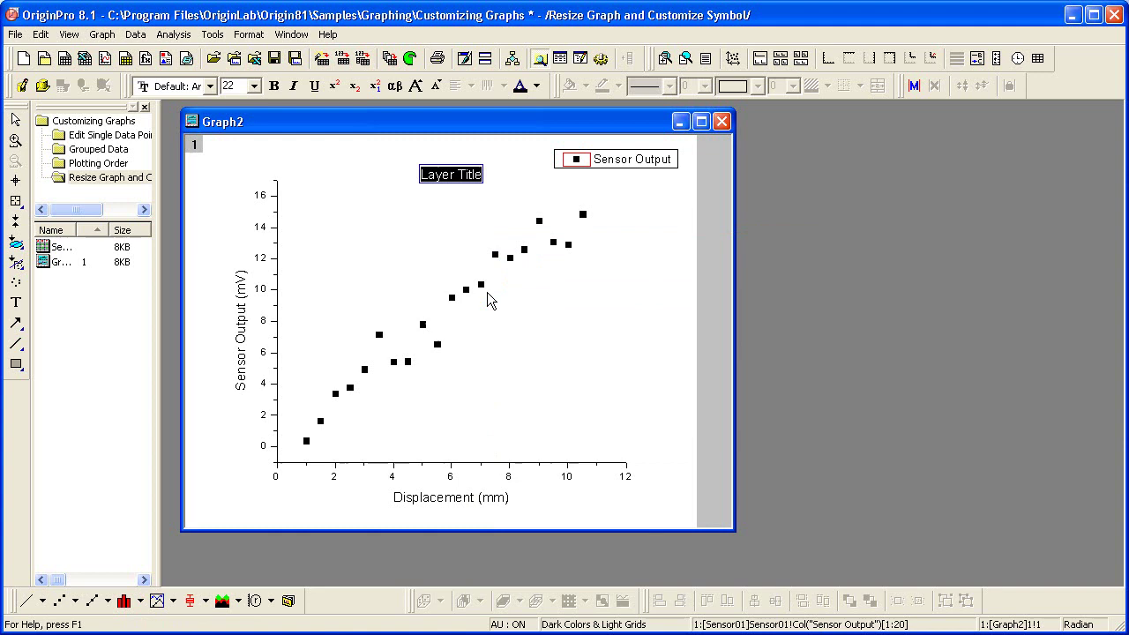
type("Sensor ")
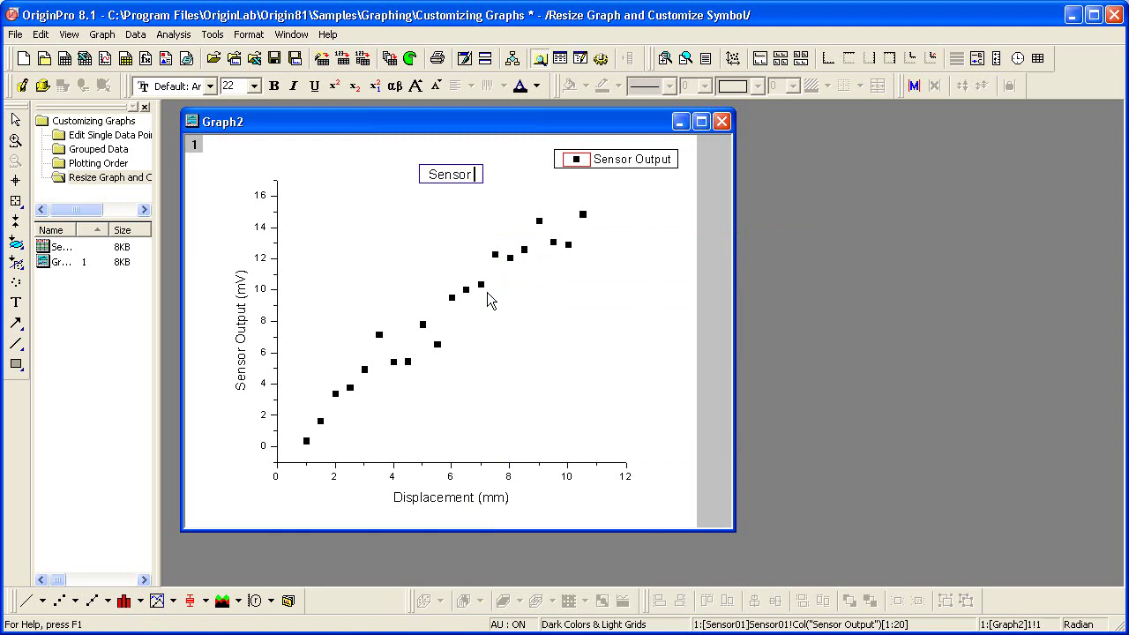
type("Output vs. Ds")
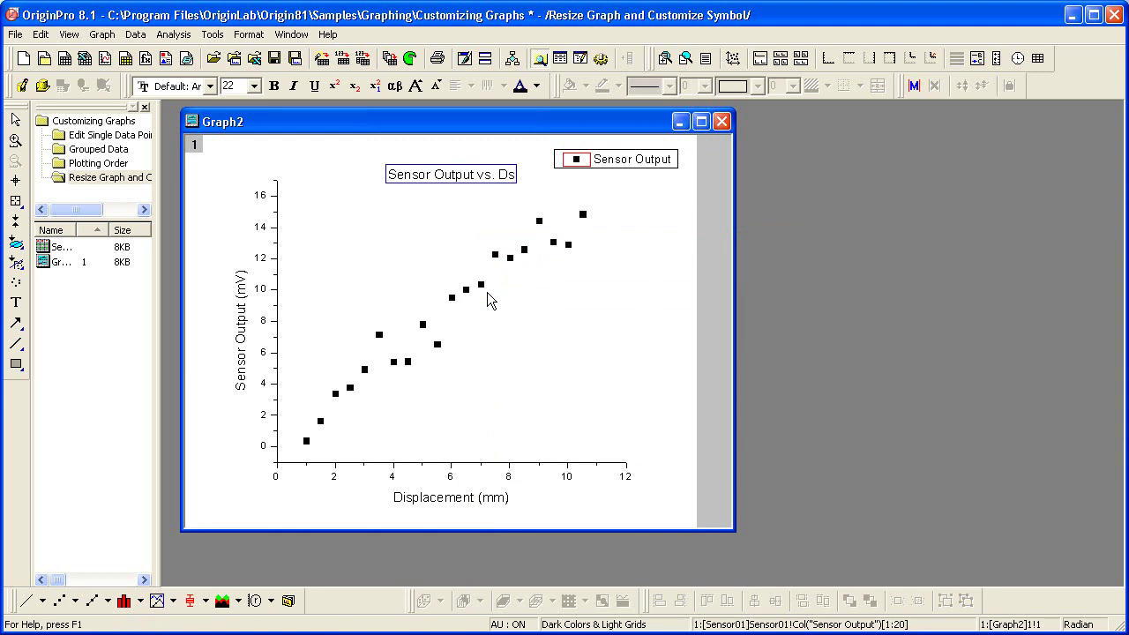
key("BackSpace")
type("isplacement")
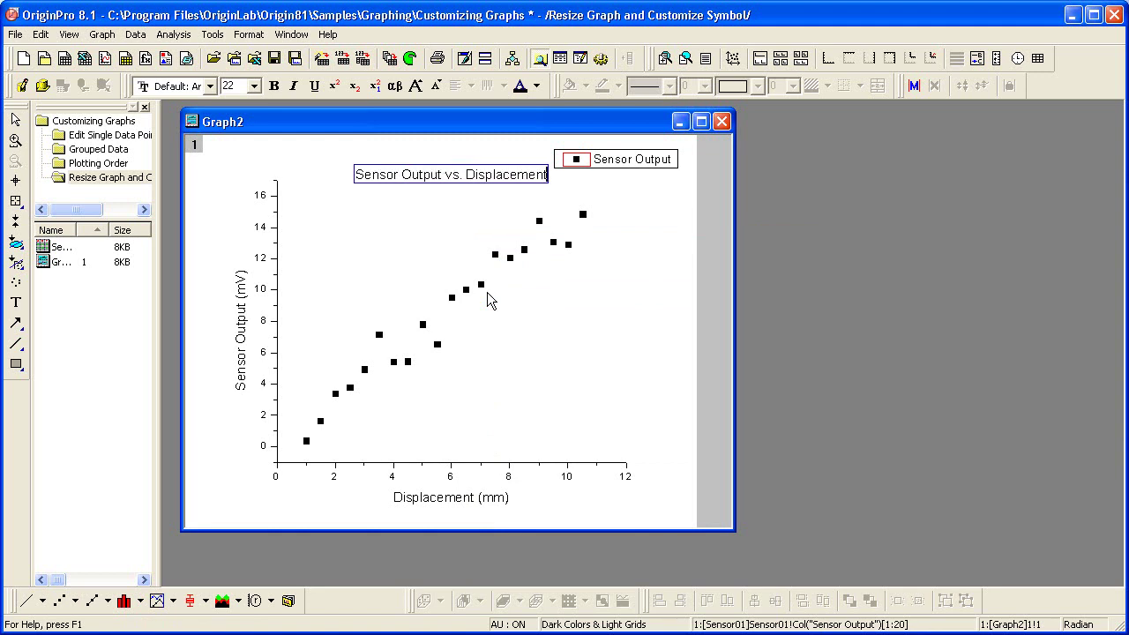
key("ctrl+a")
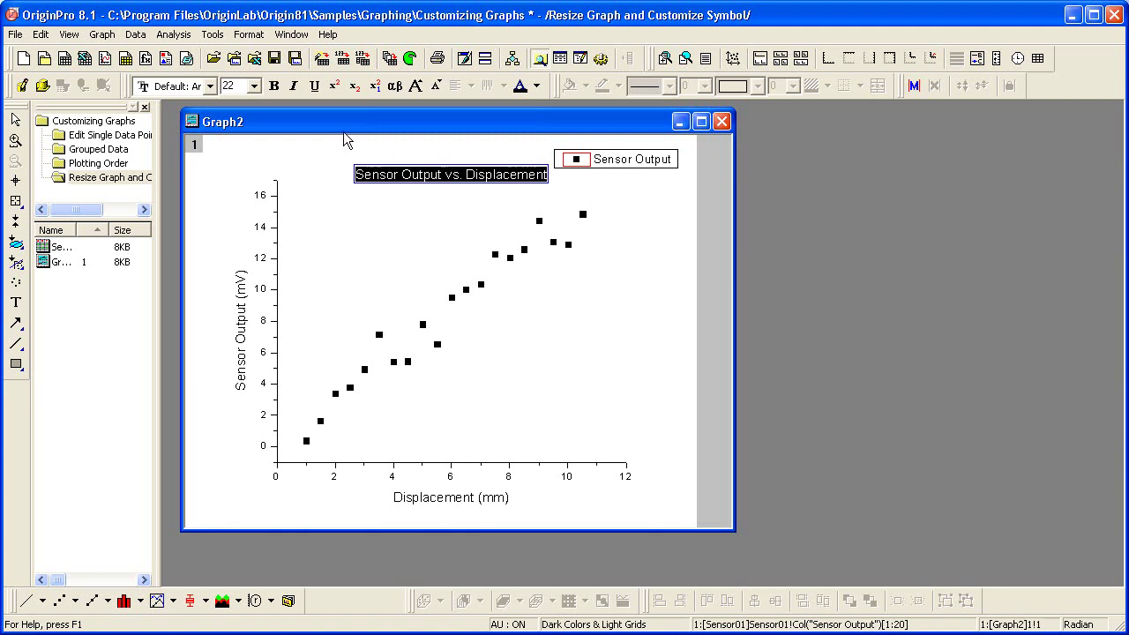
left_click(274, 85)
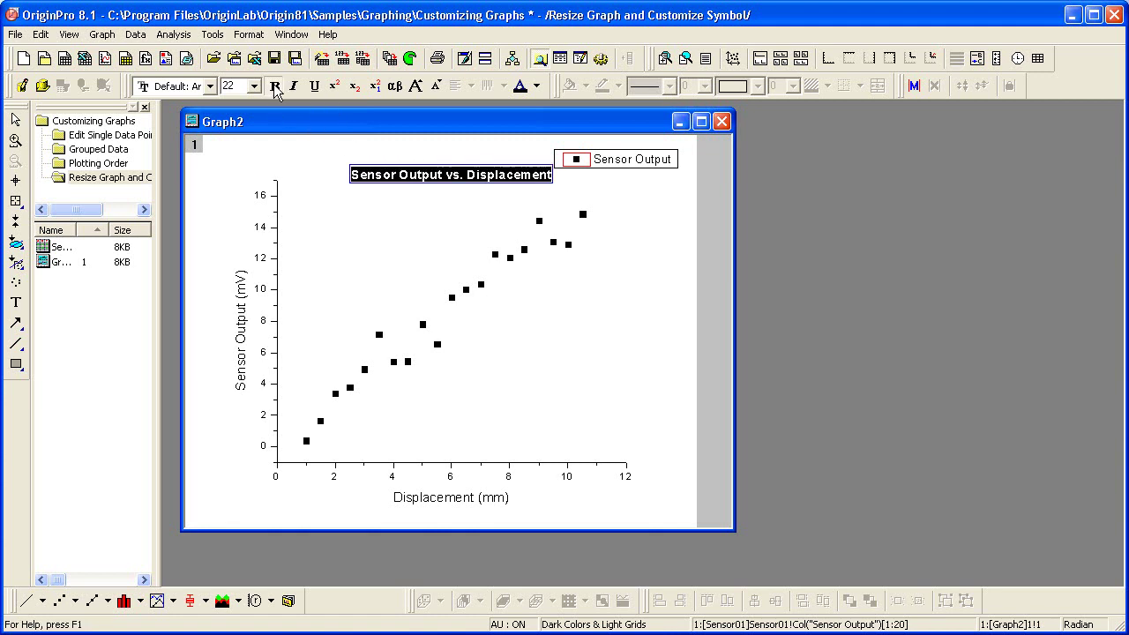
left_click(325, 154)
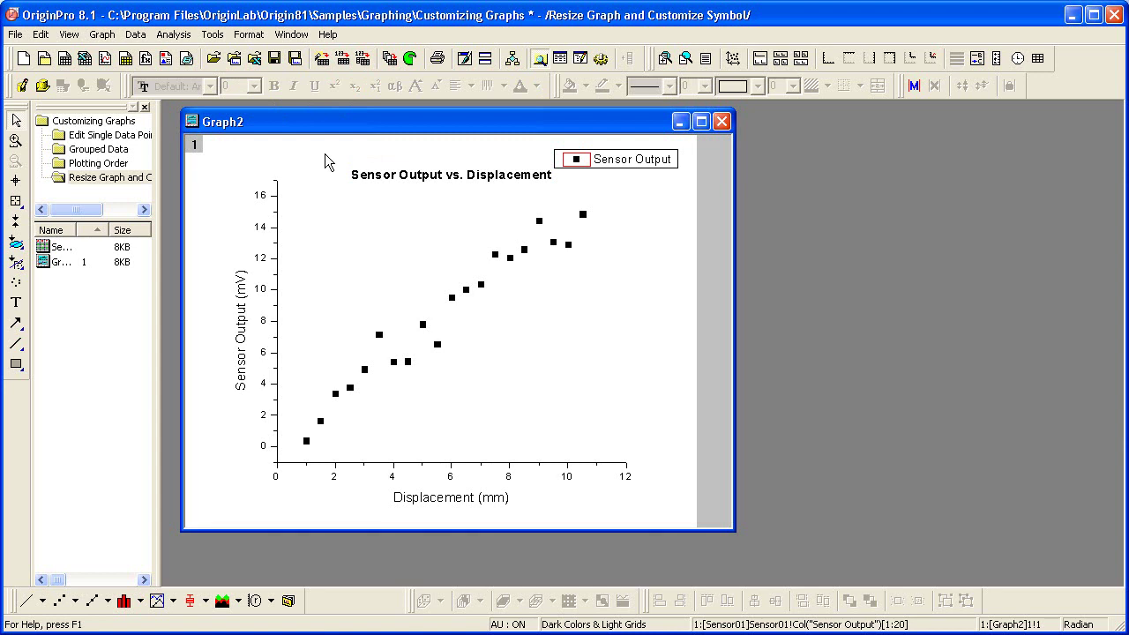
Step: Resize the plot layer frame from its bottom-right corner to a slightly smaller area
left_click(388, 251)
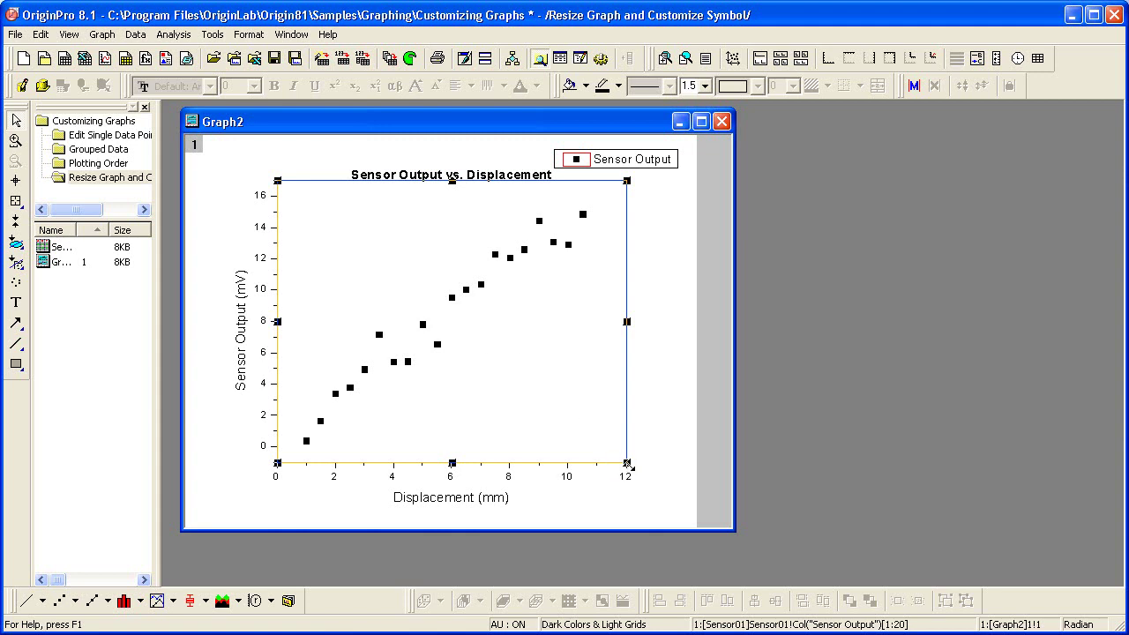
left_click_drag(628, 464, 559, 399)
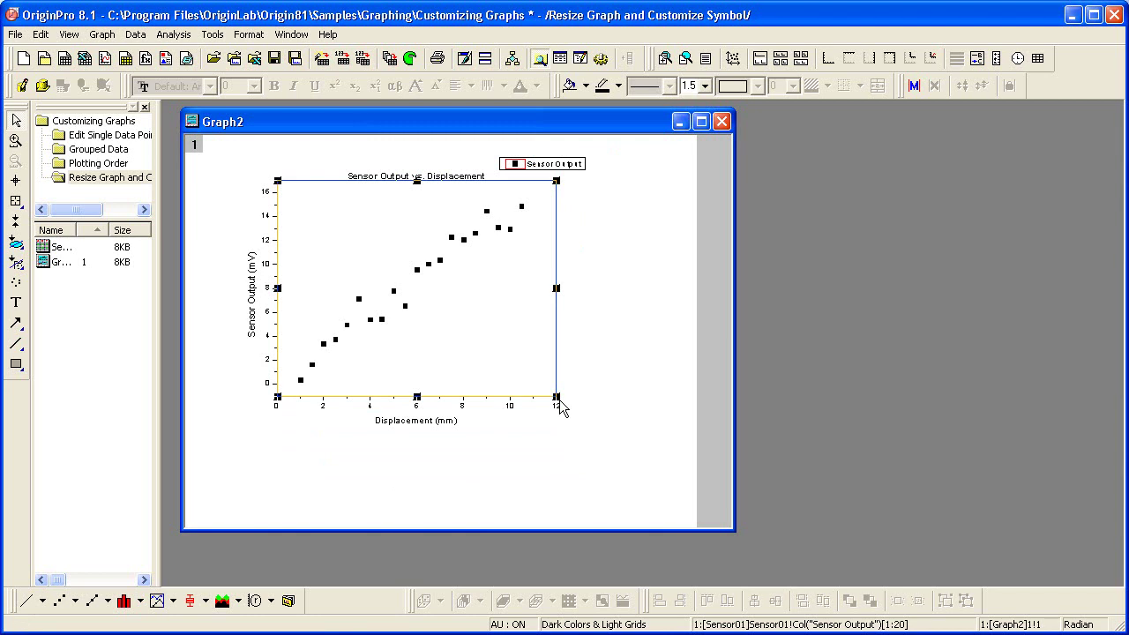
left_click_drag(559, 401, 619, 485)
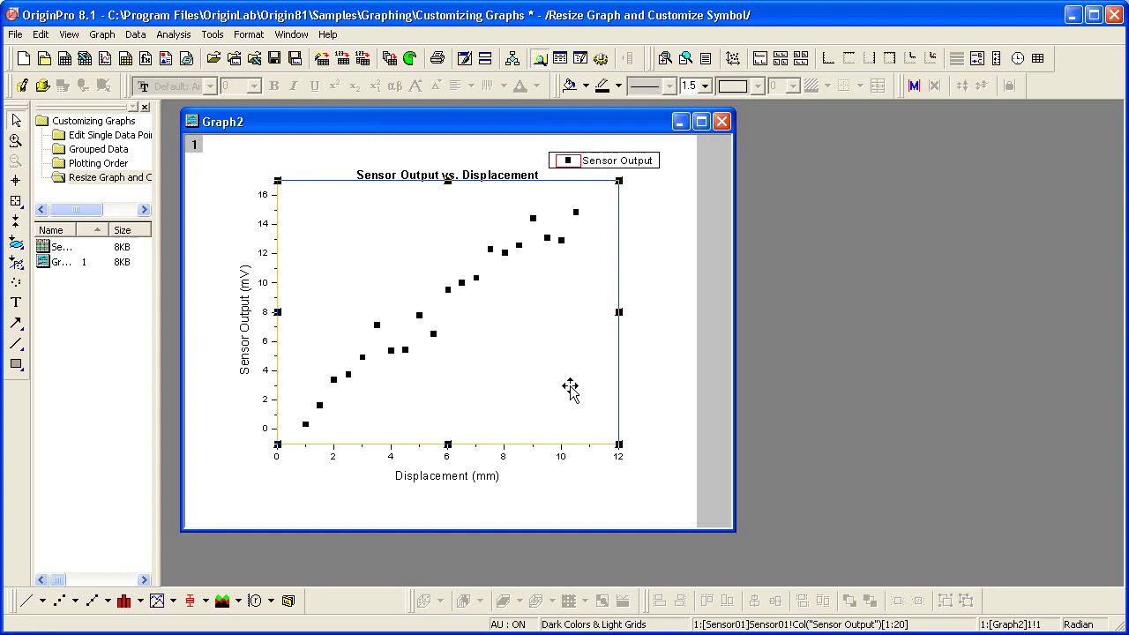
Step: In Plot Details Size/Speed, set layer units to inch with width 7 and height 5
double_click(536, 358)
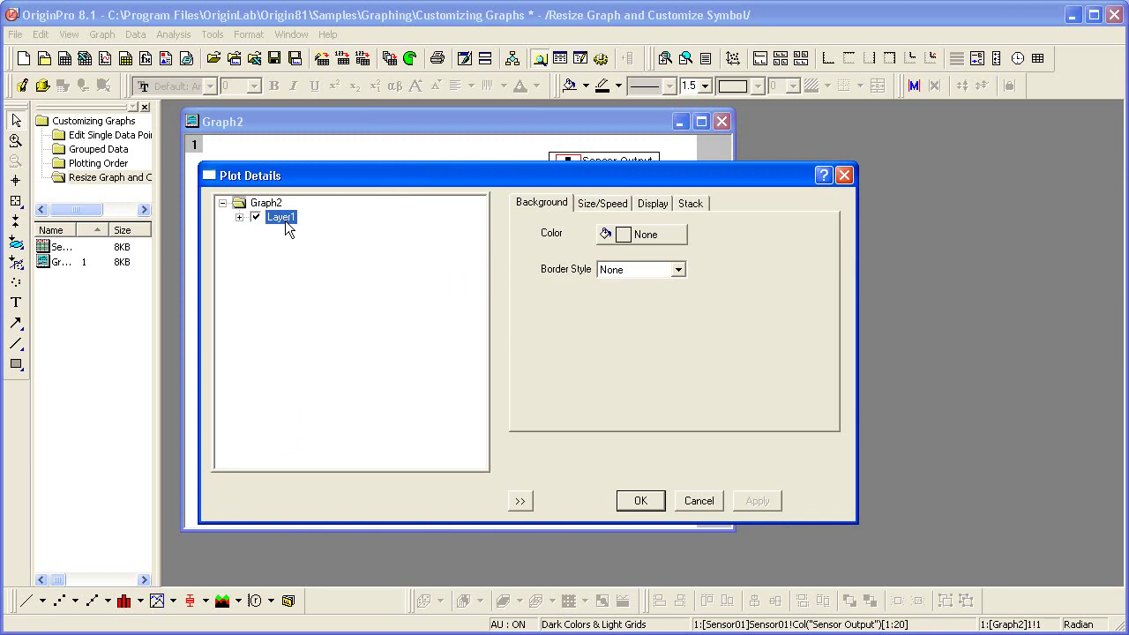
left_click(620, 207)
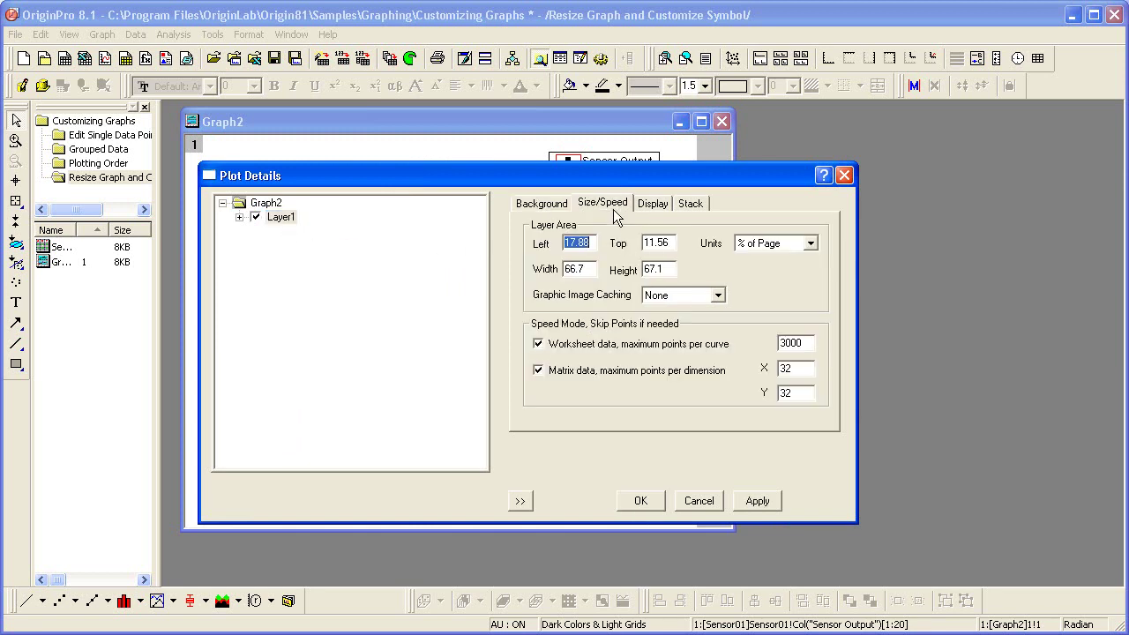
left_click(520, 501)
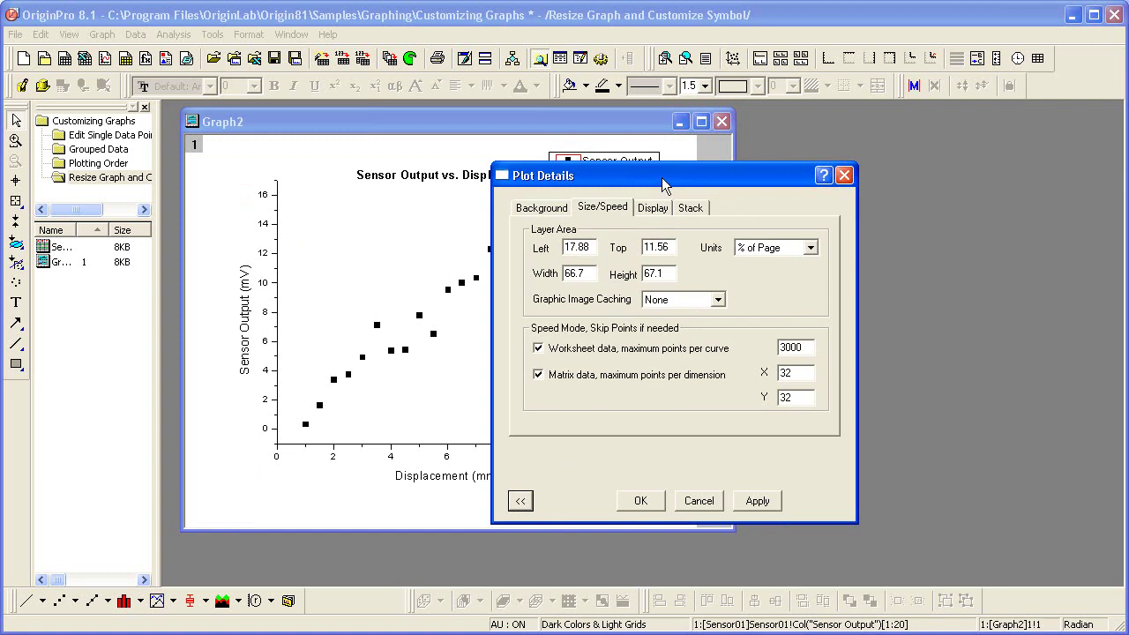
left_click_drag(662, 178, 856, 166)
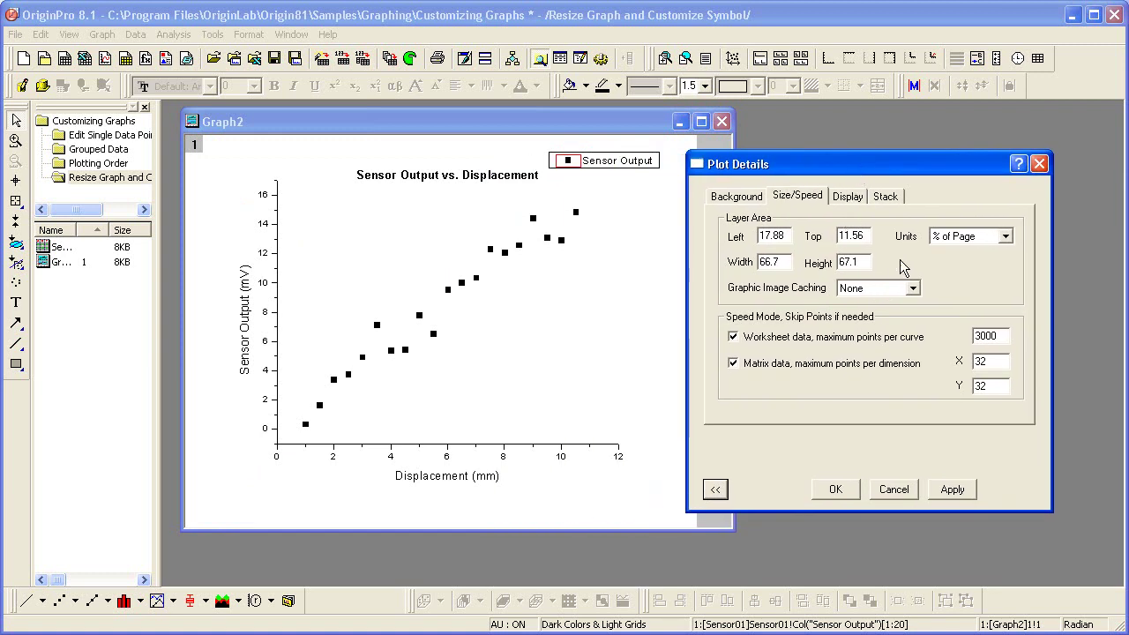
left_click(1002, 238)
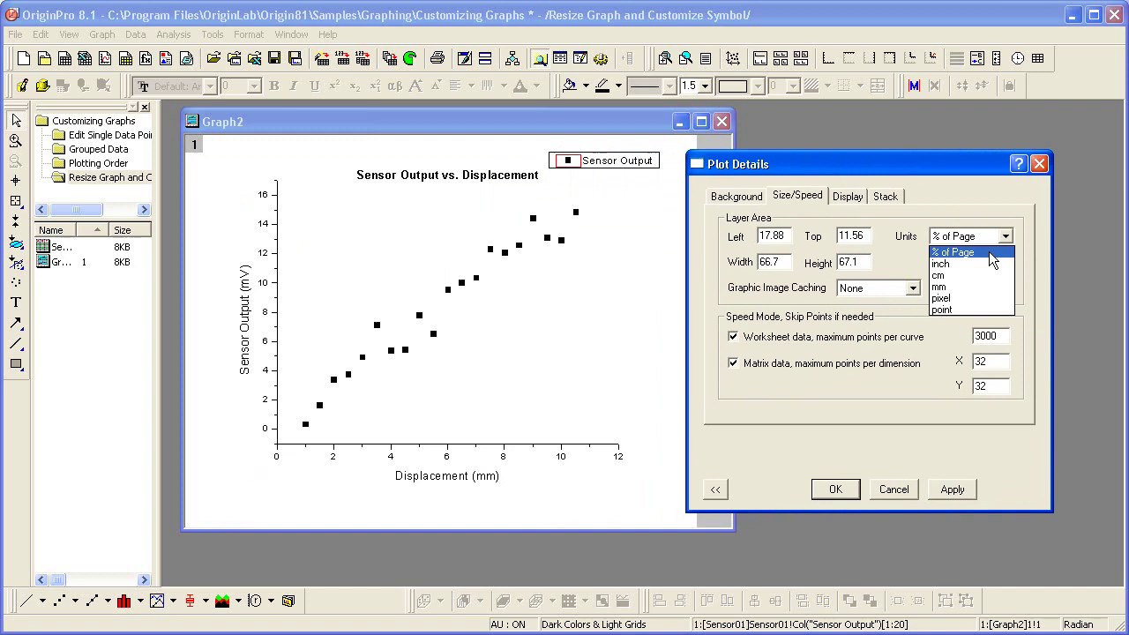
left_click(994, 263)
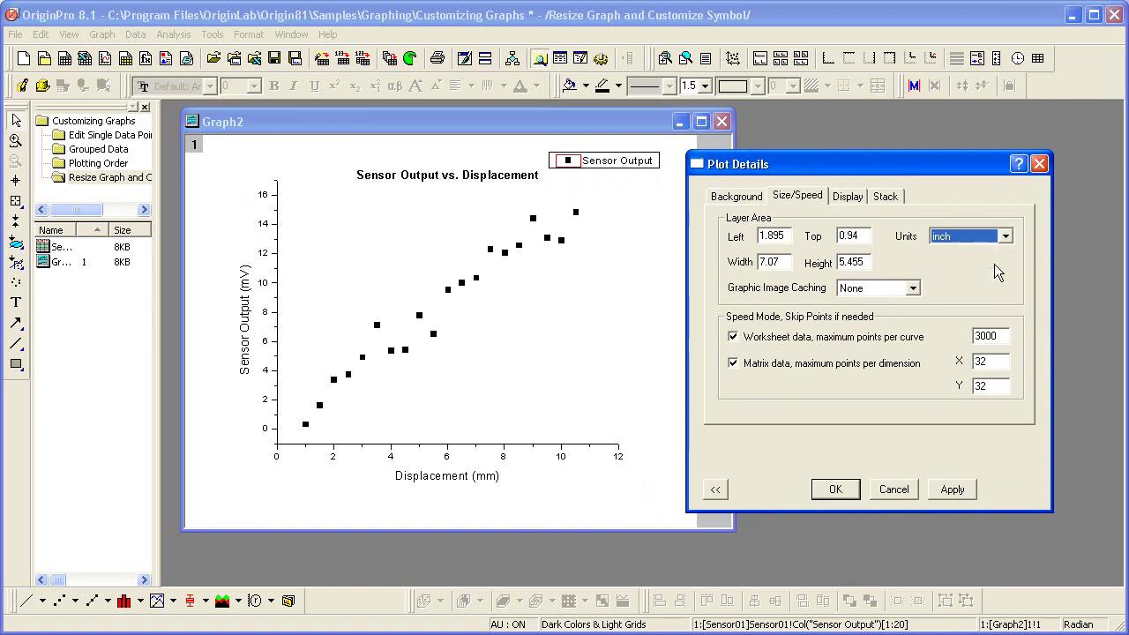
left_click(780, 262)
key("BackSpace")
key("BackSpace")
key("BackSpace")
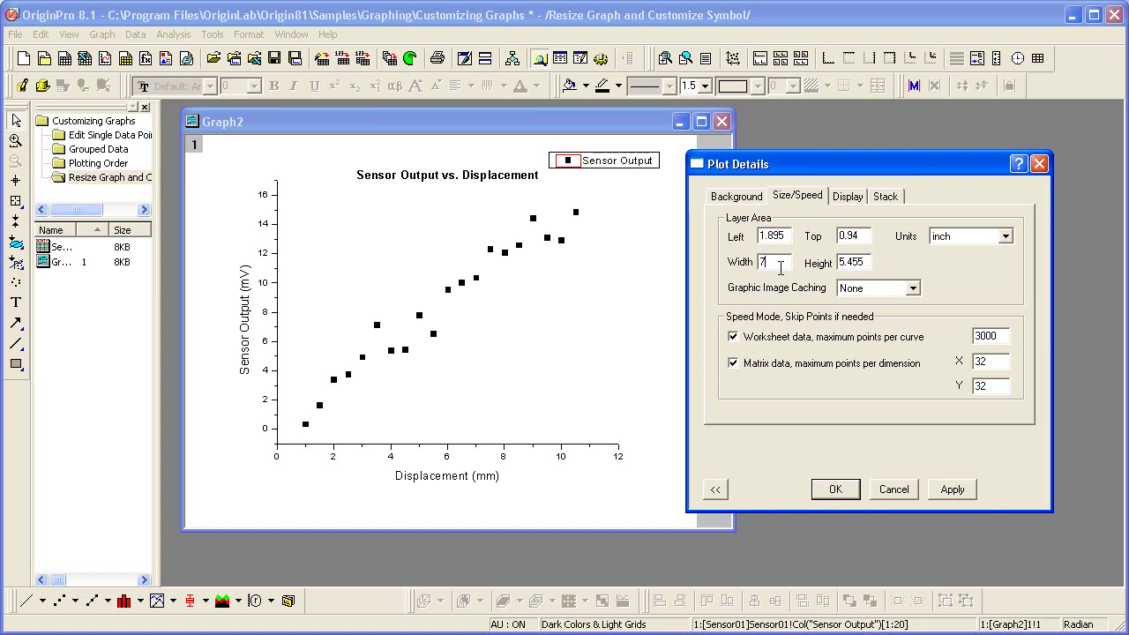
key("Tab")
type("5")
left_click(942, 492)
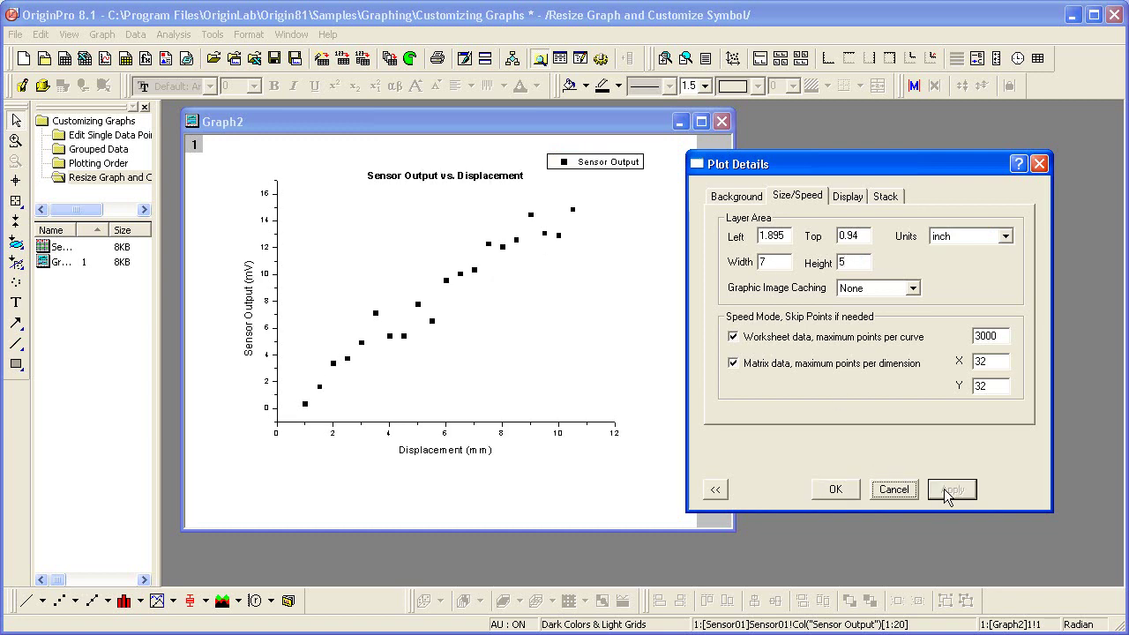
left_click(716, 489)
left_click(832, 491)
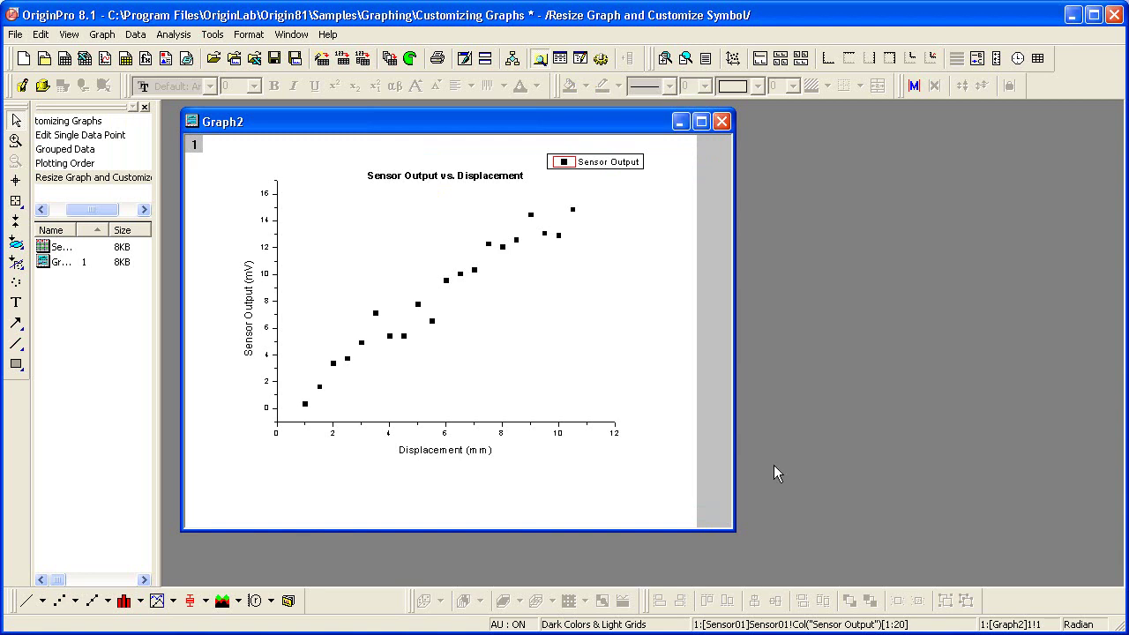
Step: Colour the Sensor Output scatter symbols red from the Style toolbar
left_click(433, 322)
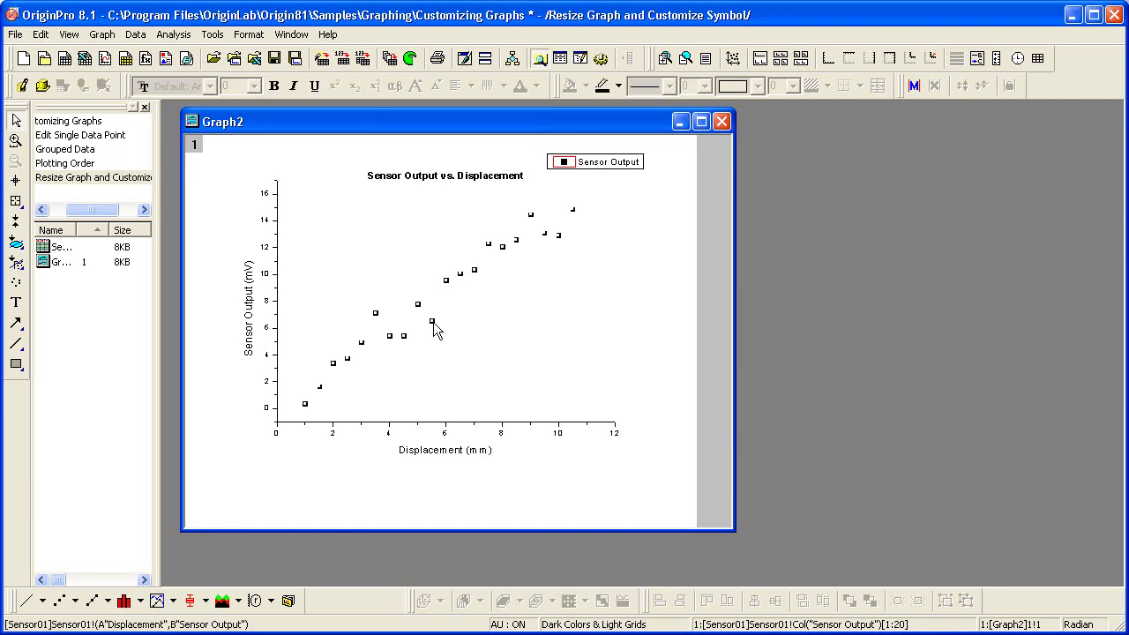
left_click(616, 85)
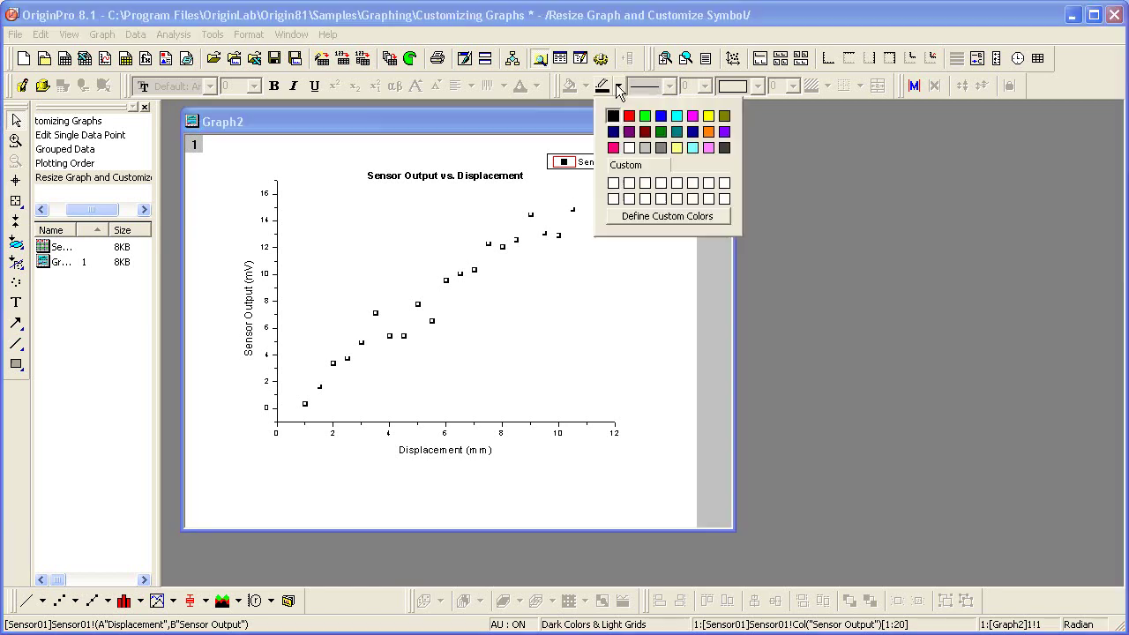
left_click(628, 116)
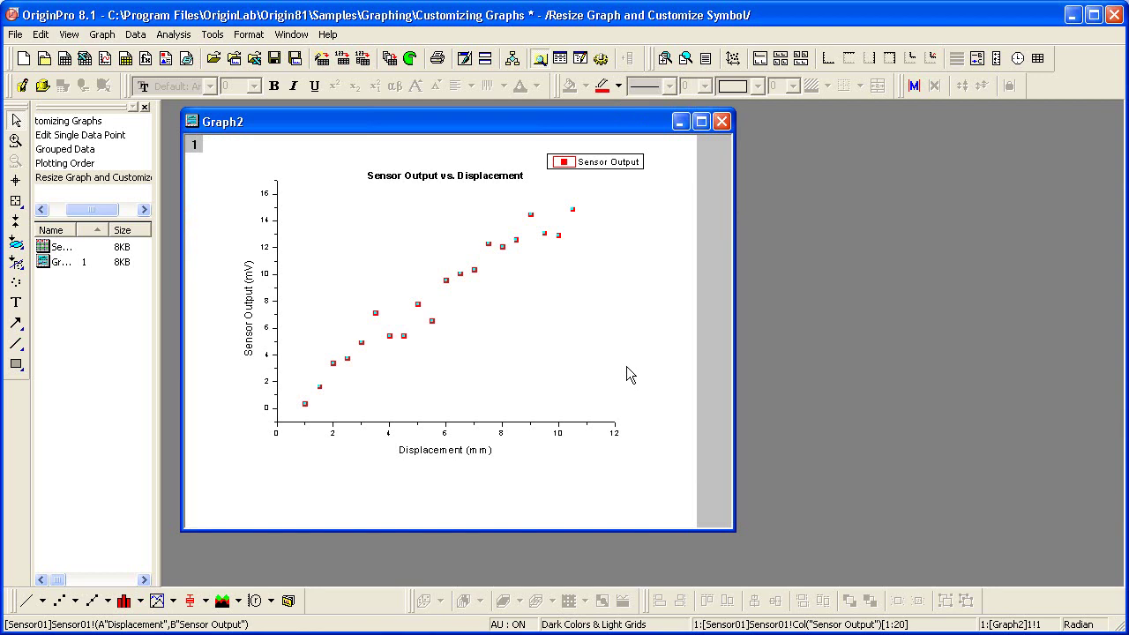
Step: Set the x axis scale to 5 major ticks, giving 0 to 12 by 3
double_click(563, 423)
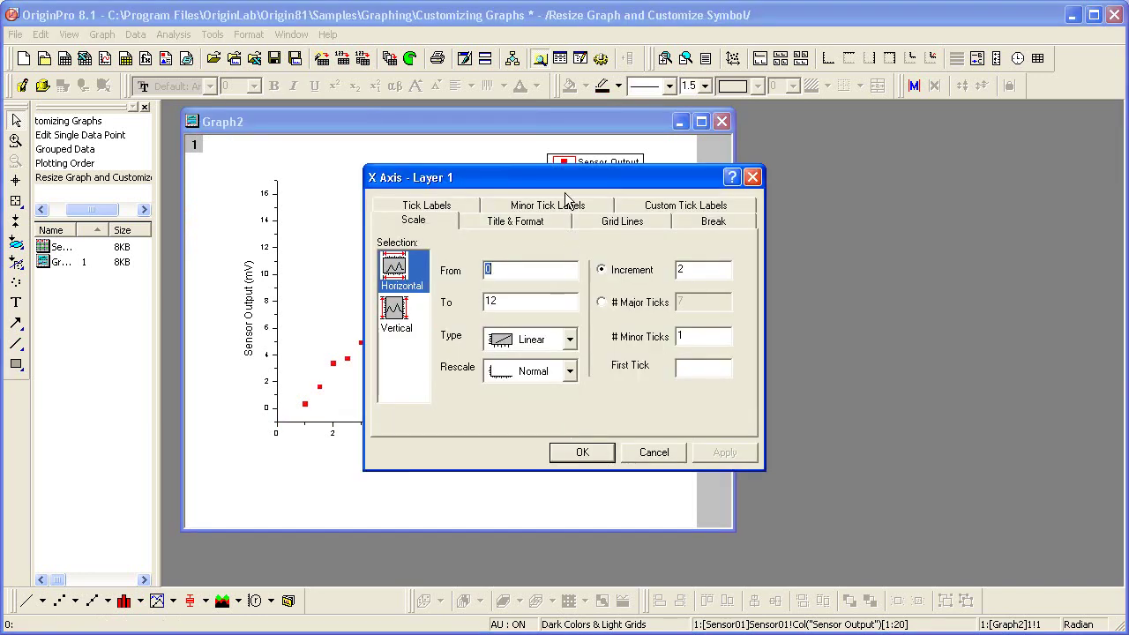
left_click_drag(555, 180, 856, 181)
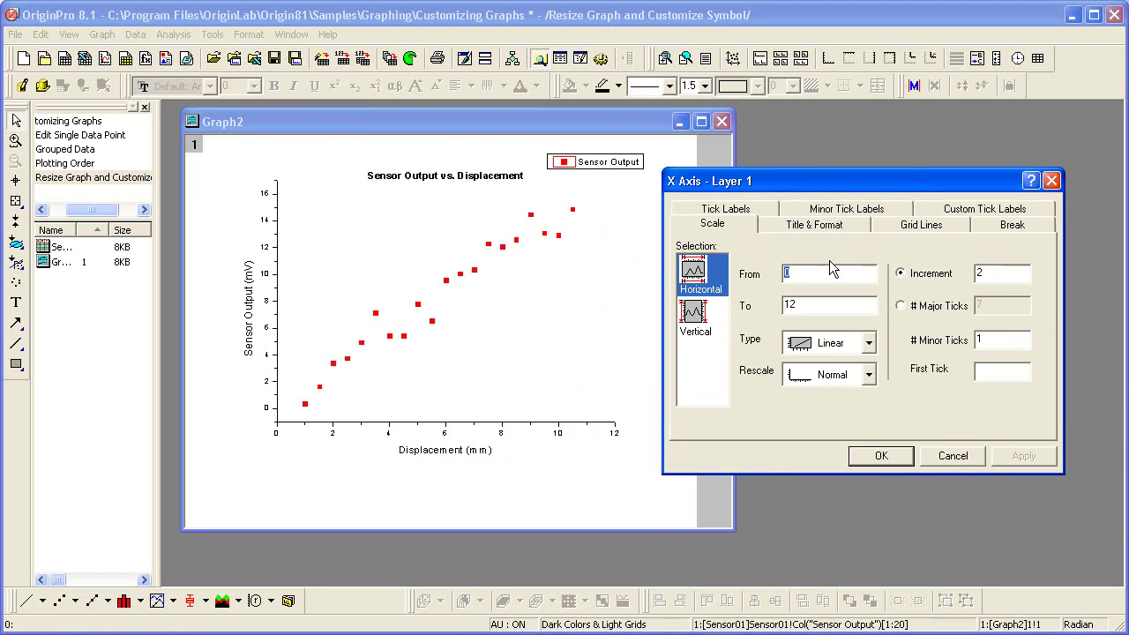
left_click(942, 309)
left_click(1005, 302)
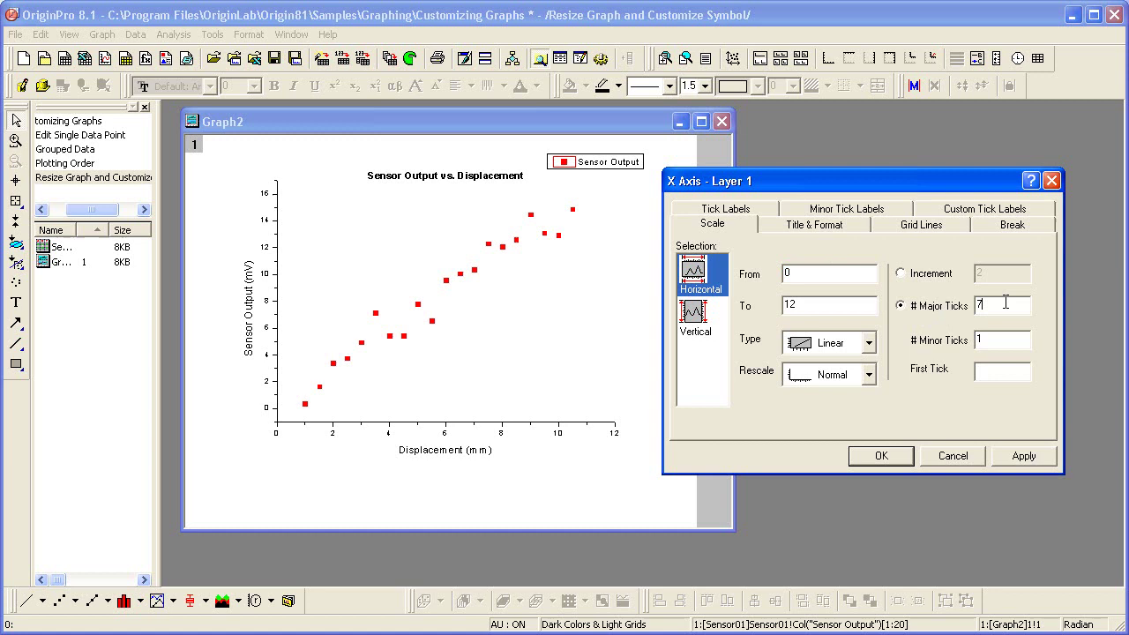
key("BackSpace")
type("5")
left_click(1024, 455)
Step: Set the vertical axis from 0 to 16 with 11 major ticks
left_click(697, 328)
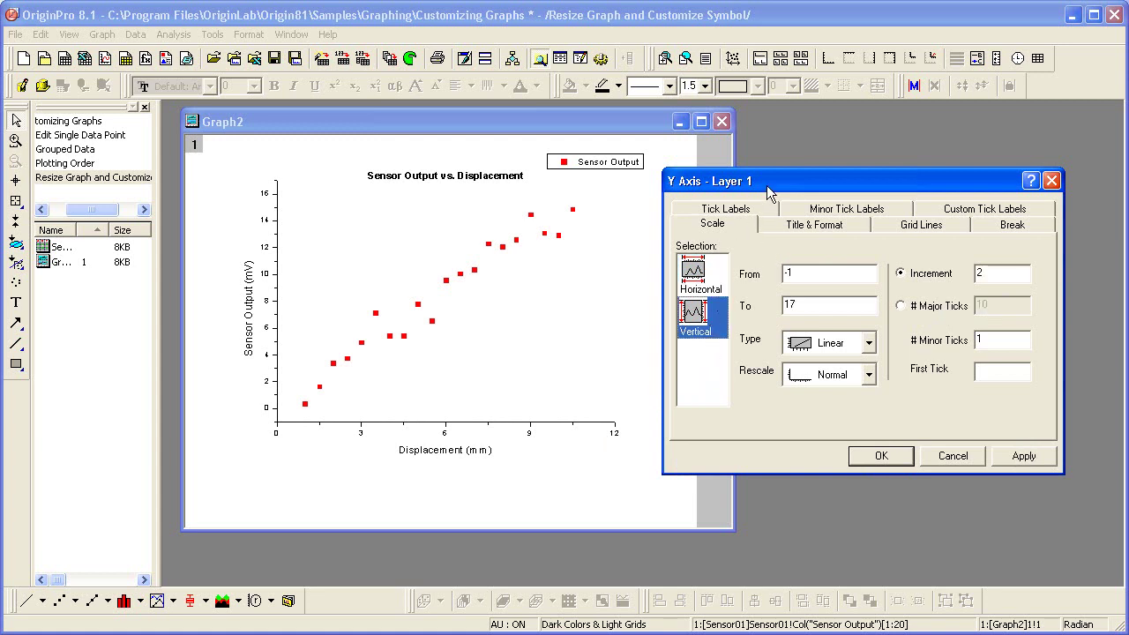
left_click(807, 275)
key("BackSpace")
type("0")
key("Tab")
type("16")
left_click(901, 306)
left_click(1006, 304)
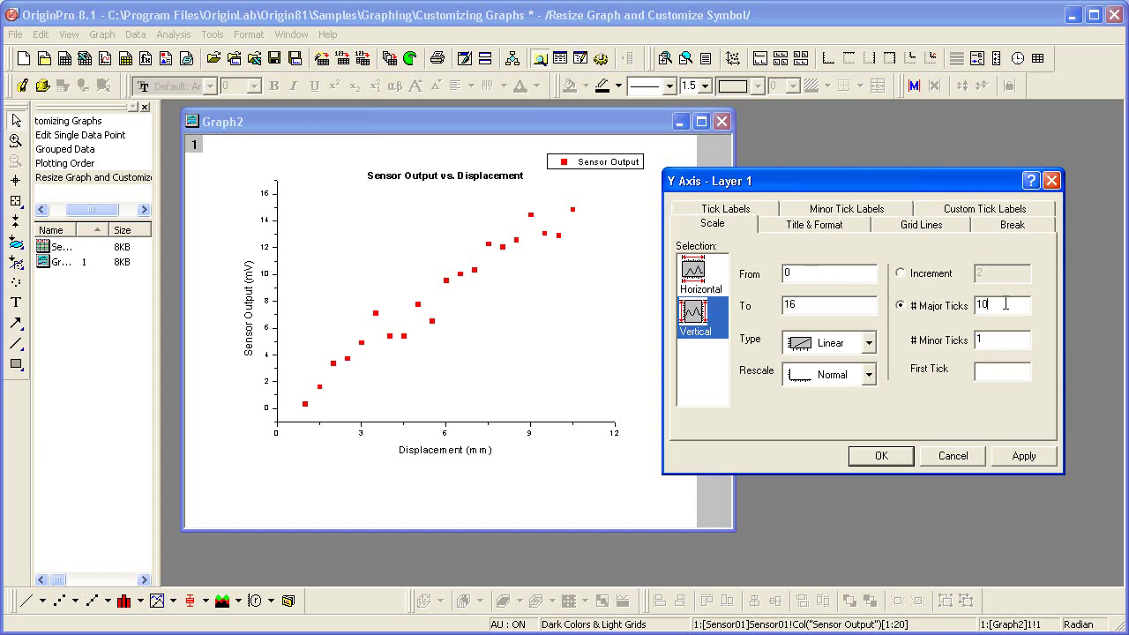
key("BackSpace")
type("1")
left_click(1023, 456)
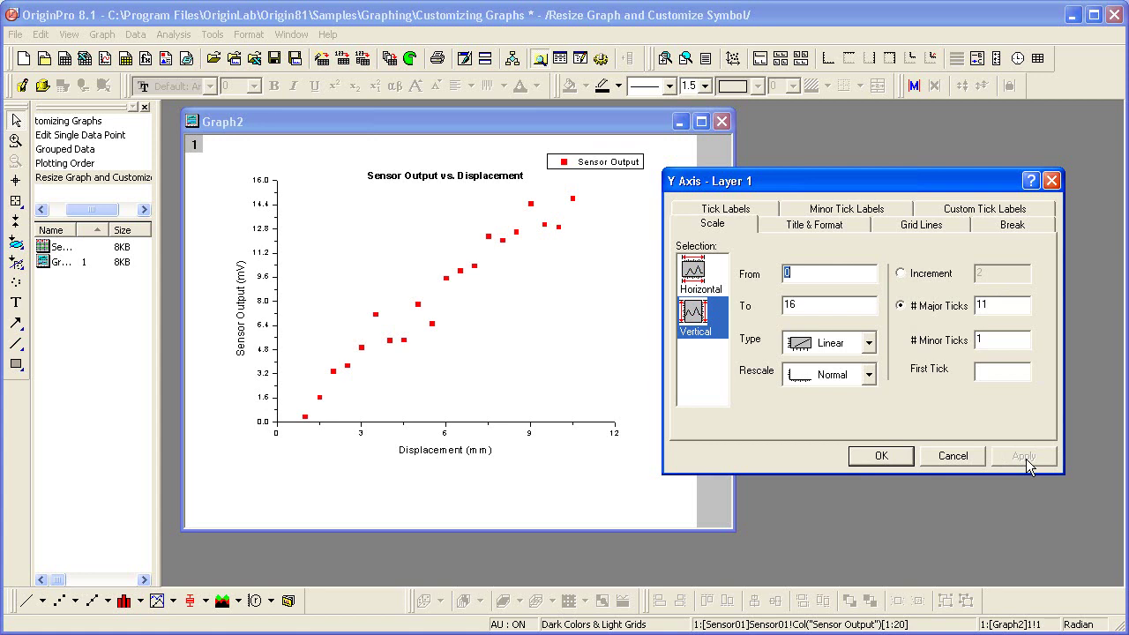
Step: Turn on Show Axis & Ticks for the Top and Right axes
left_click(836, 231)
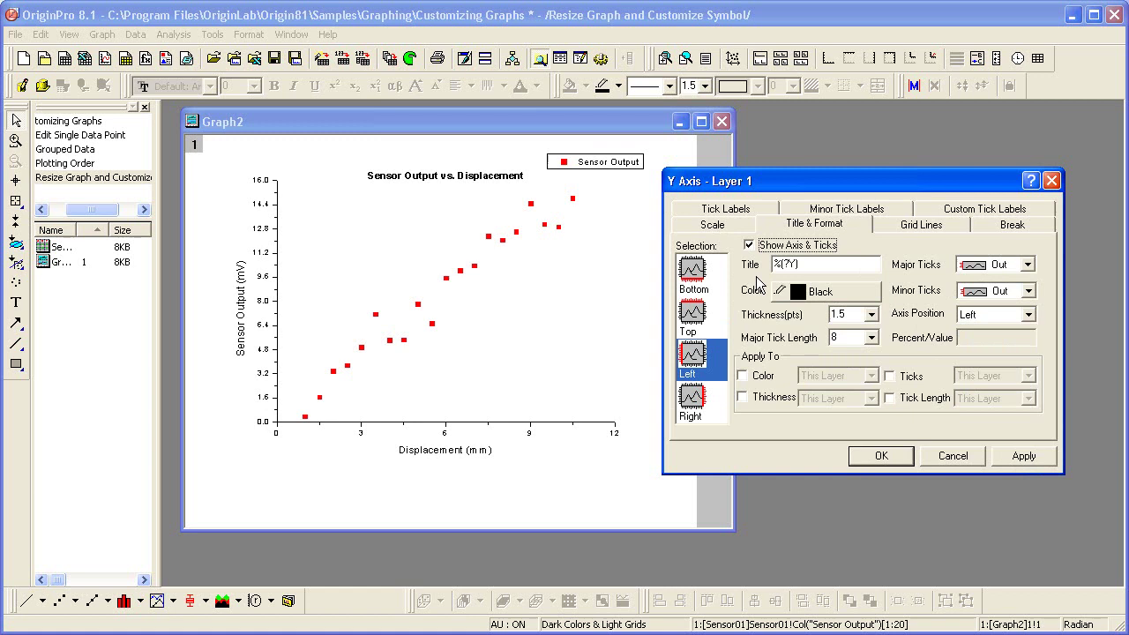
left_click(708, 316)
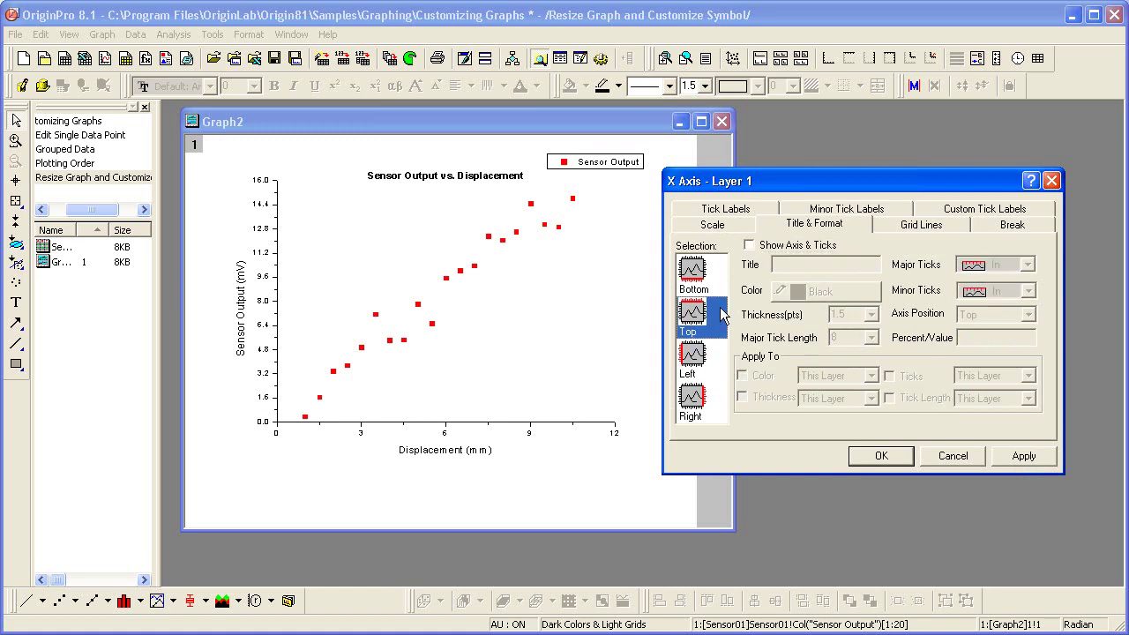
left_click(791, 246)
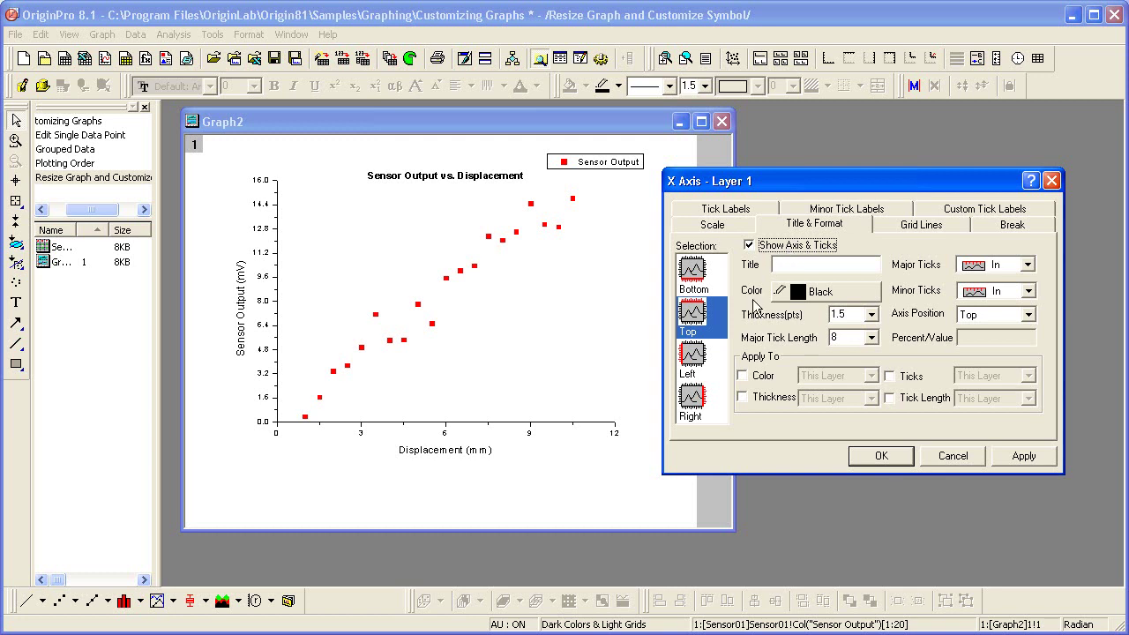
left_click(693, 408)
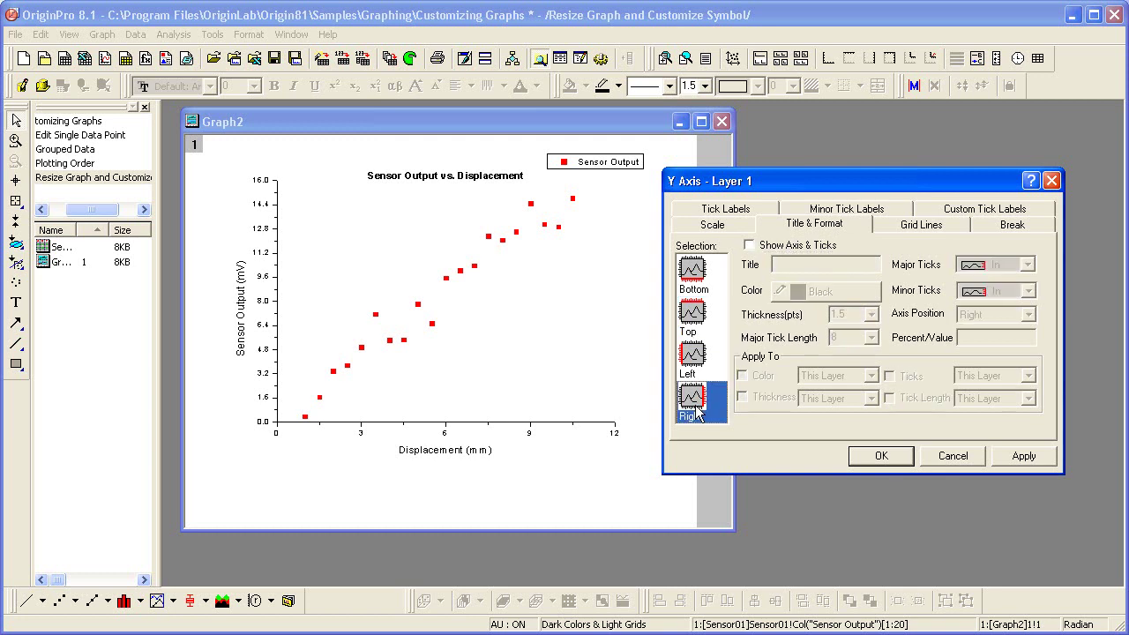
left_click(790, 247)
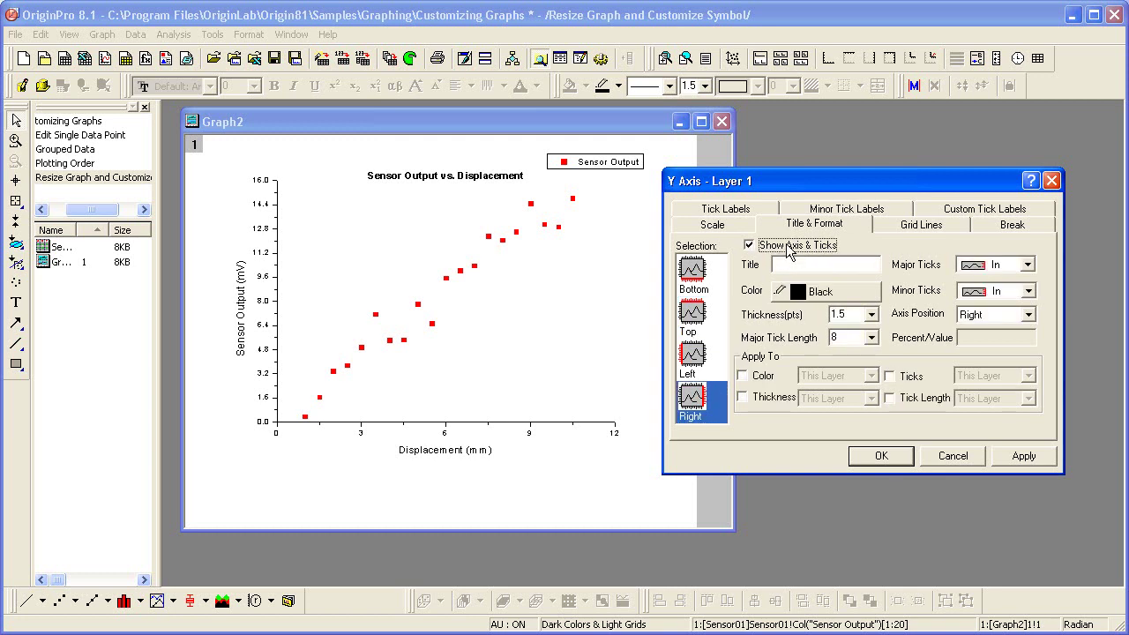
left_click(877, 455)
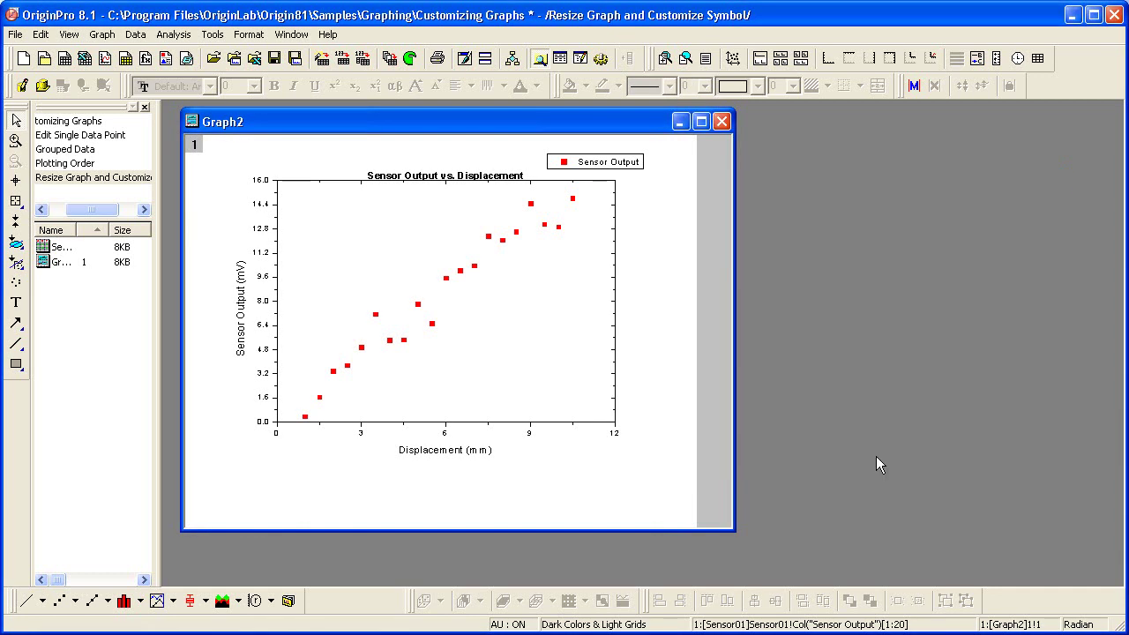
Step: Nudge the 'Sensor Output vs. Displacement' title upward with the Up arrow key
left_click(430, 176)
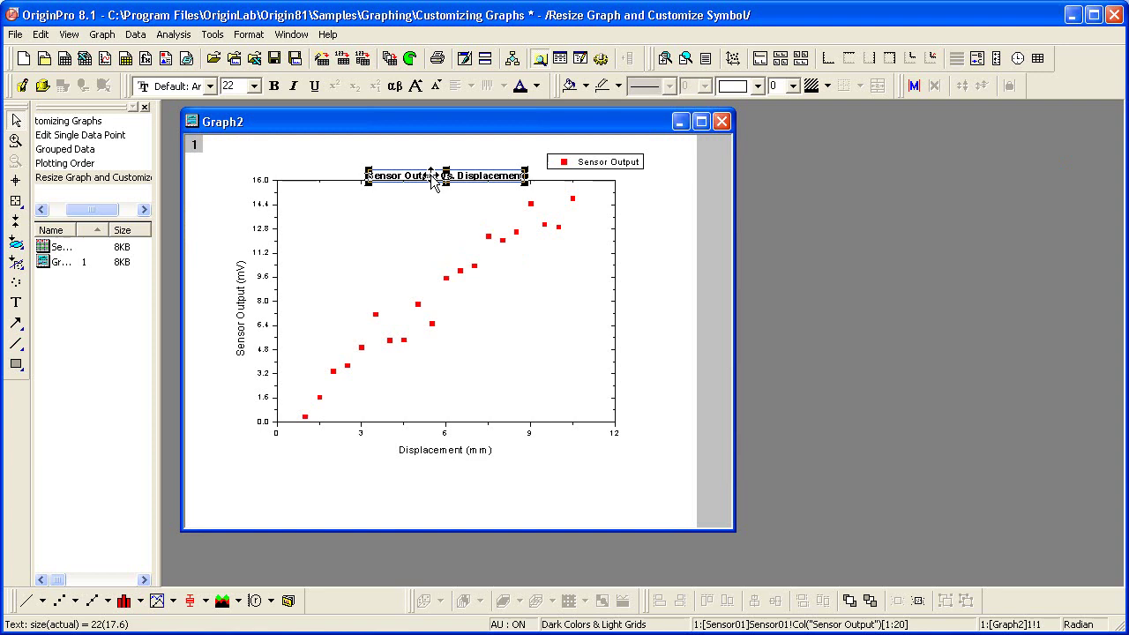
key("Up")
key("Up")
key("Up")
key("Up")
key("Up")
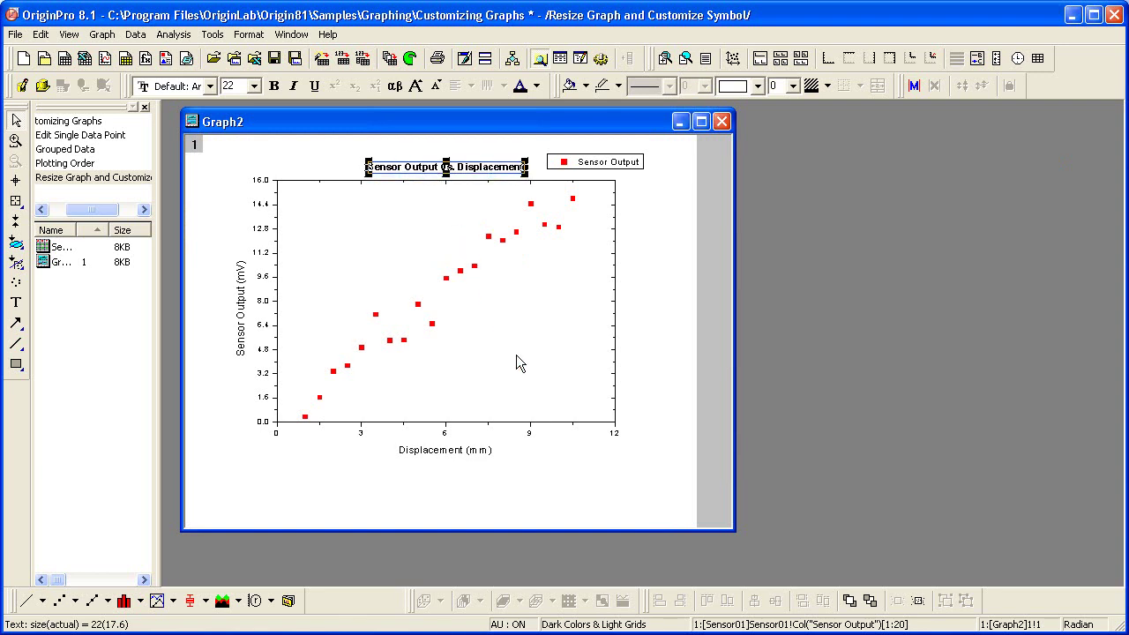
left_click(588, 450)
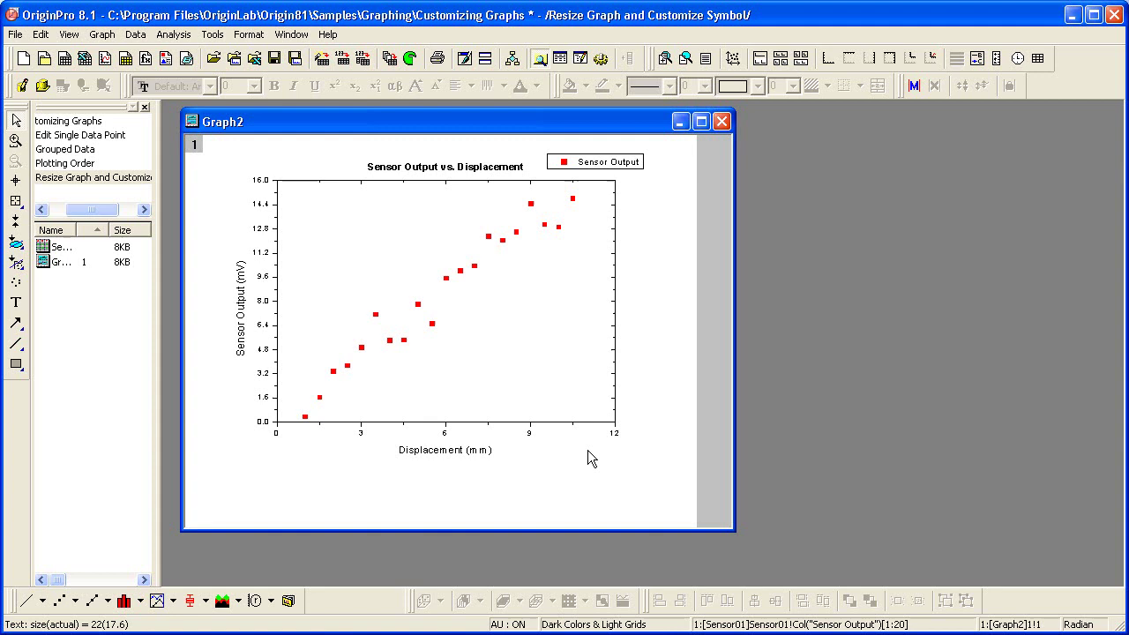
Step: Save Graph2 as a template, renaming SCATTER to mySCATTER
right_click(433, 122)
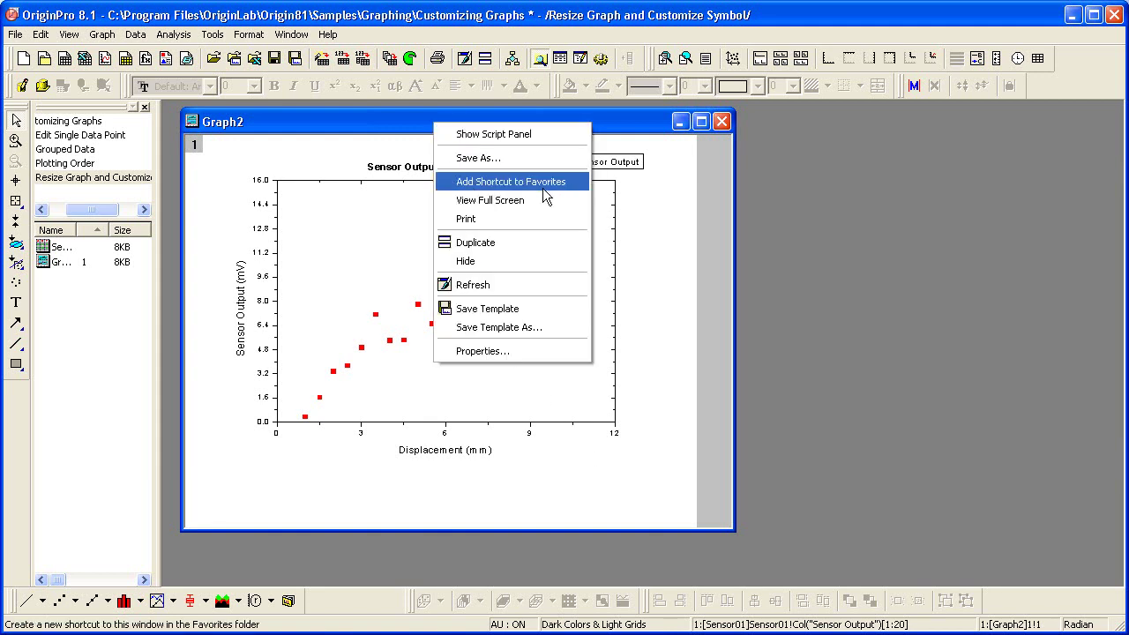
left_click(583, 335)
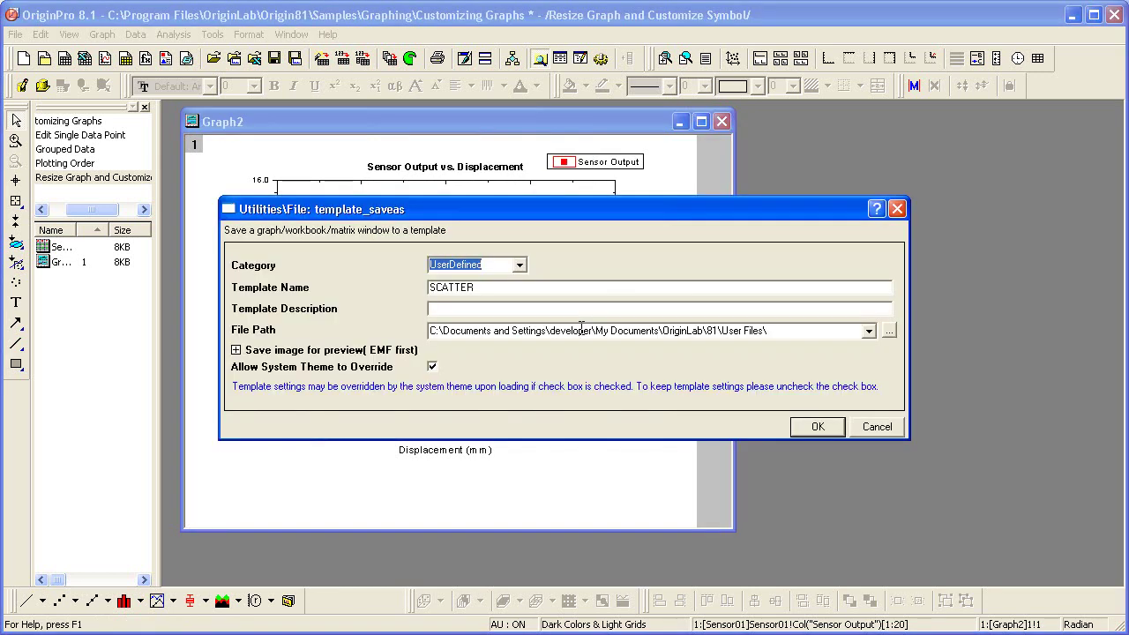
double_click(498, 289)
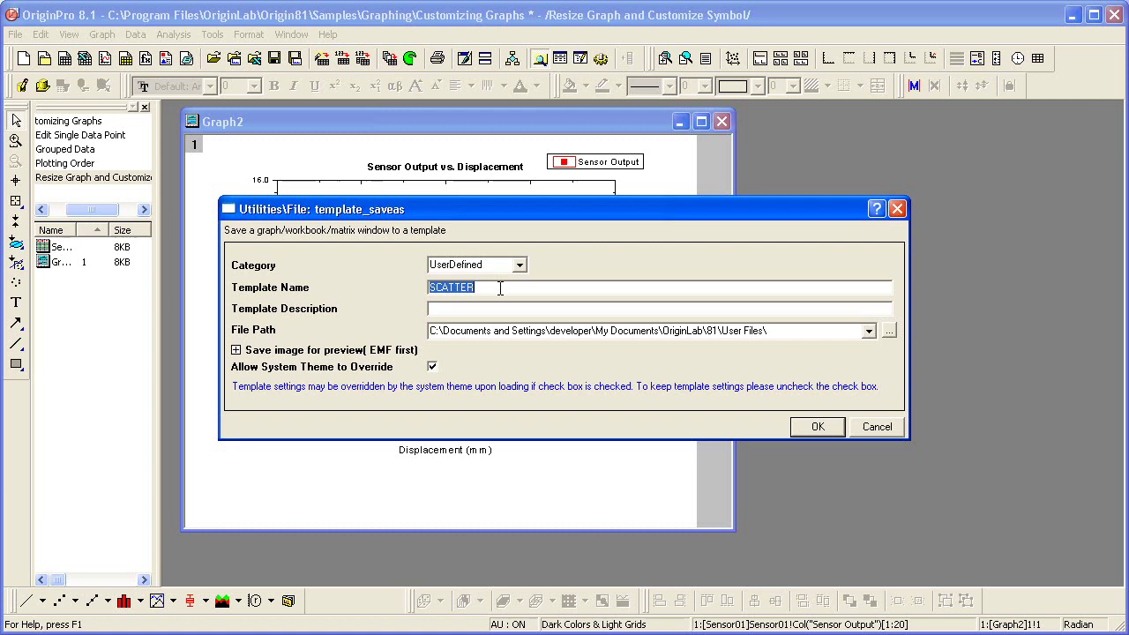
key("Home")
type("my")
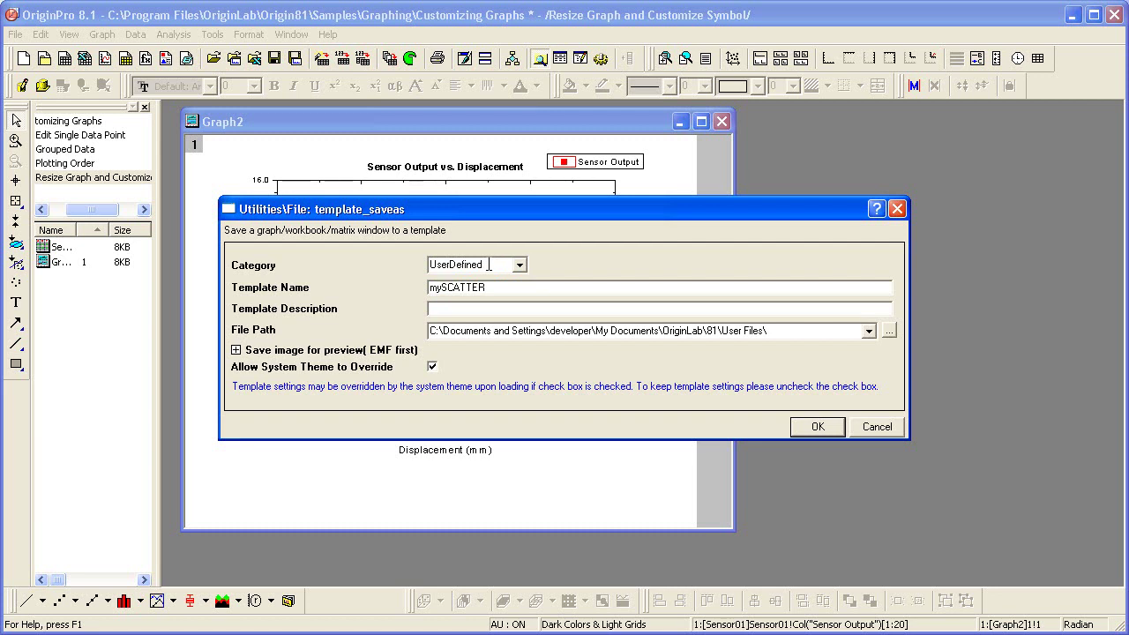
left_click(816, 427)
Step: Widen the script message window to read the save confirmation, then hide it
left_click_drag(737, 421, 1080, 436)
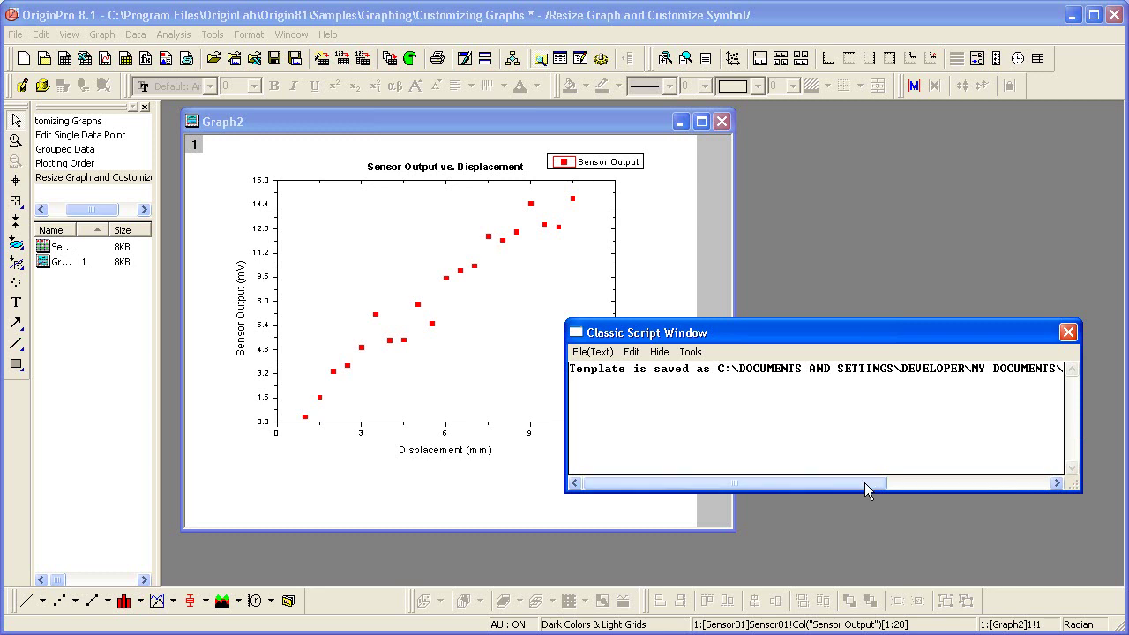
left_click_drag(865, 482, 1044, 480)
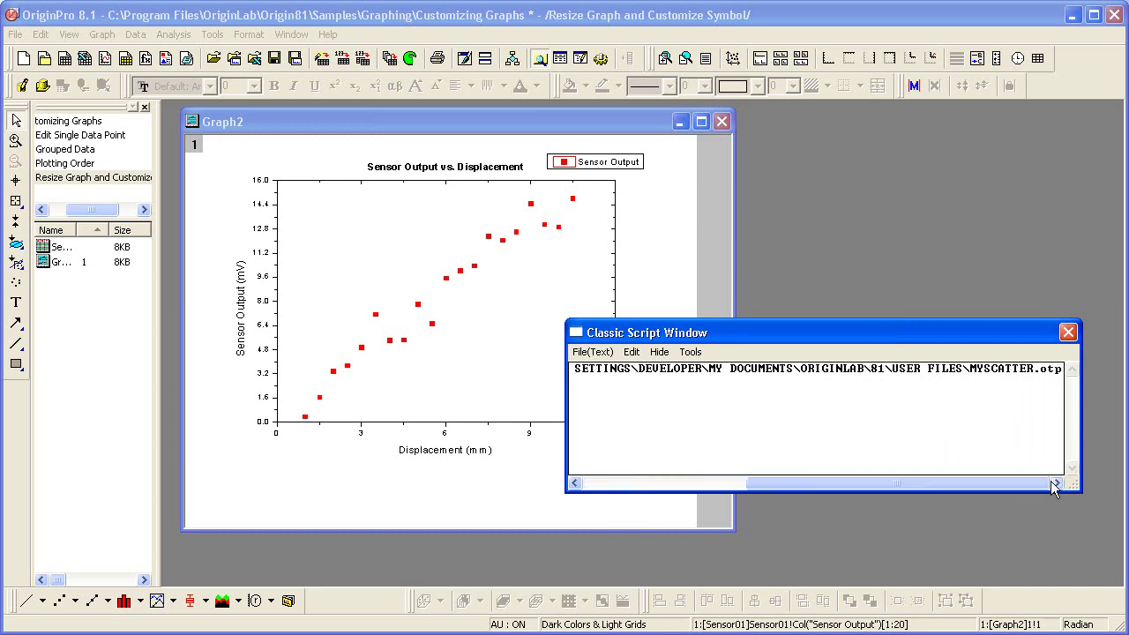
left_click(658, 351)
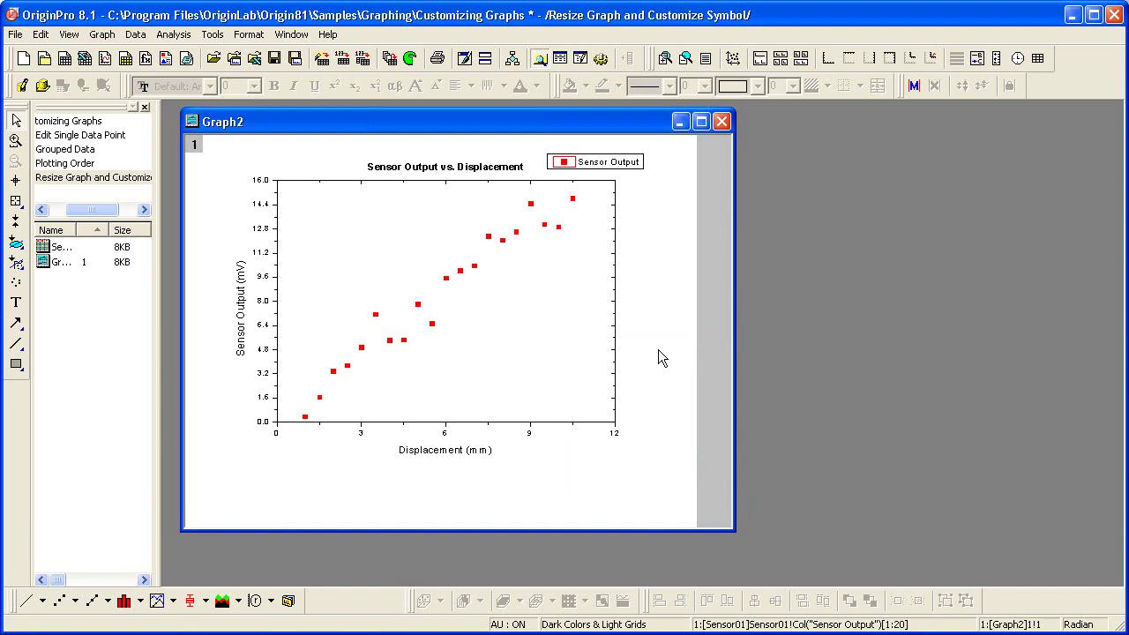
Step: Import Sensor02.dat into a new workbook and select column B for plotting
left_click(65, 60)
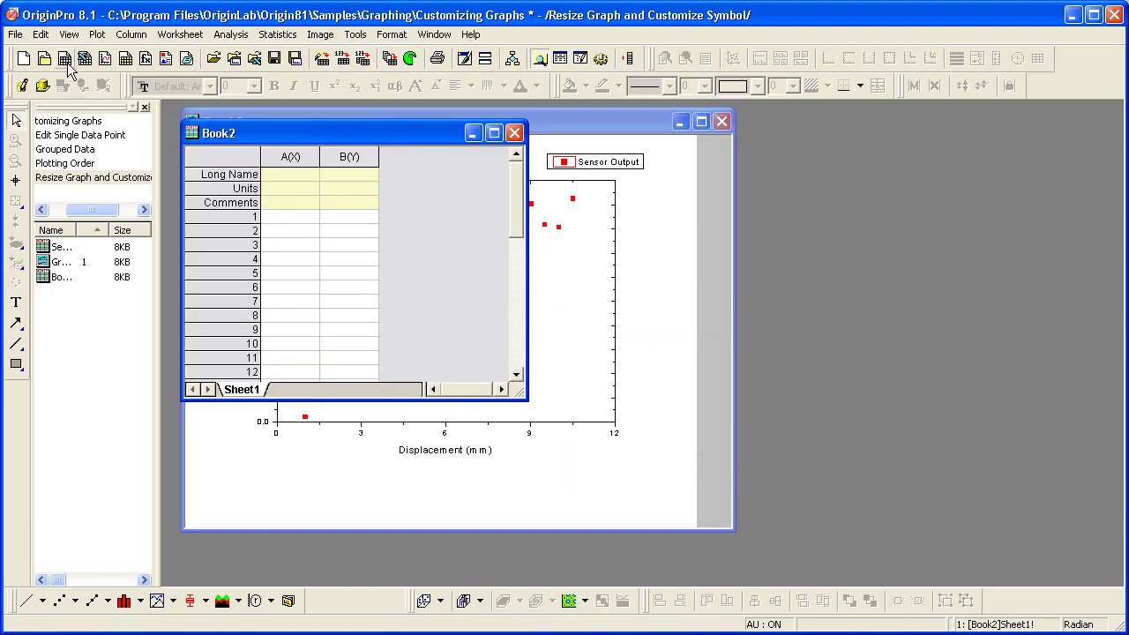
left_click(342, 60)
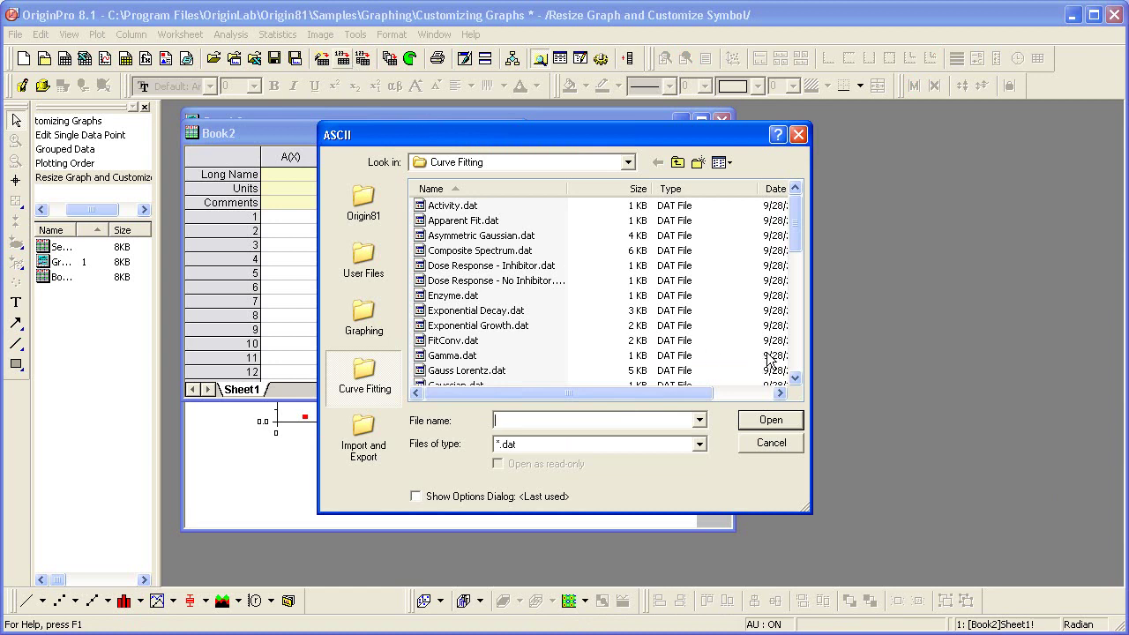
scroll(793, 357, "down", 4)
double_click(470, 355)
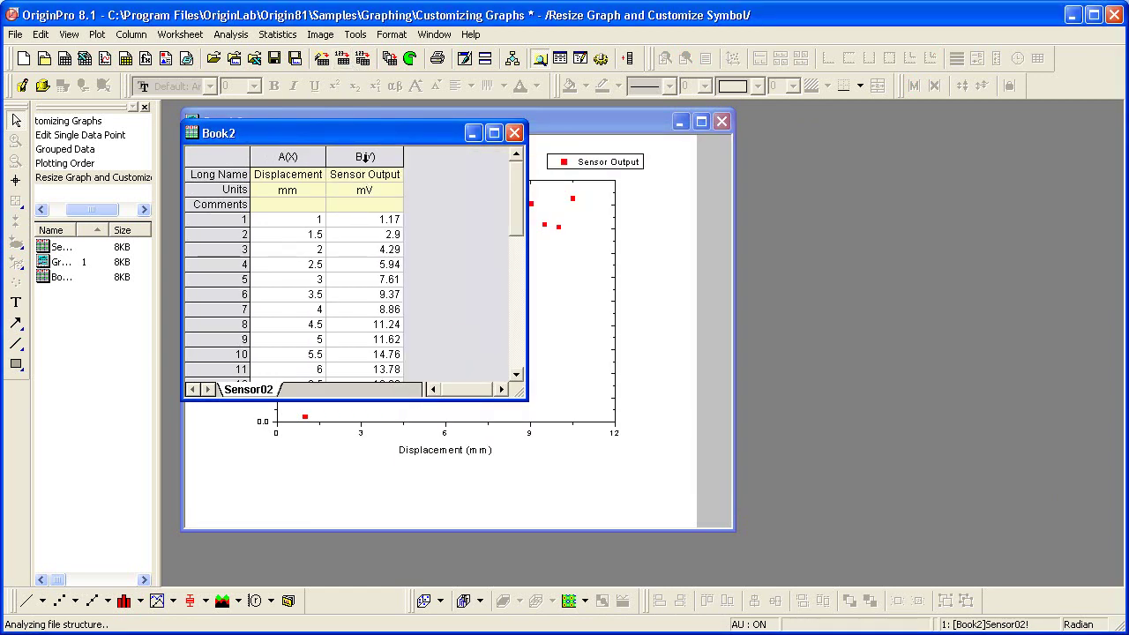
left_click(365, 156)
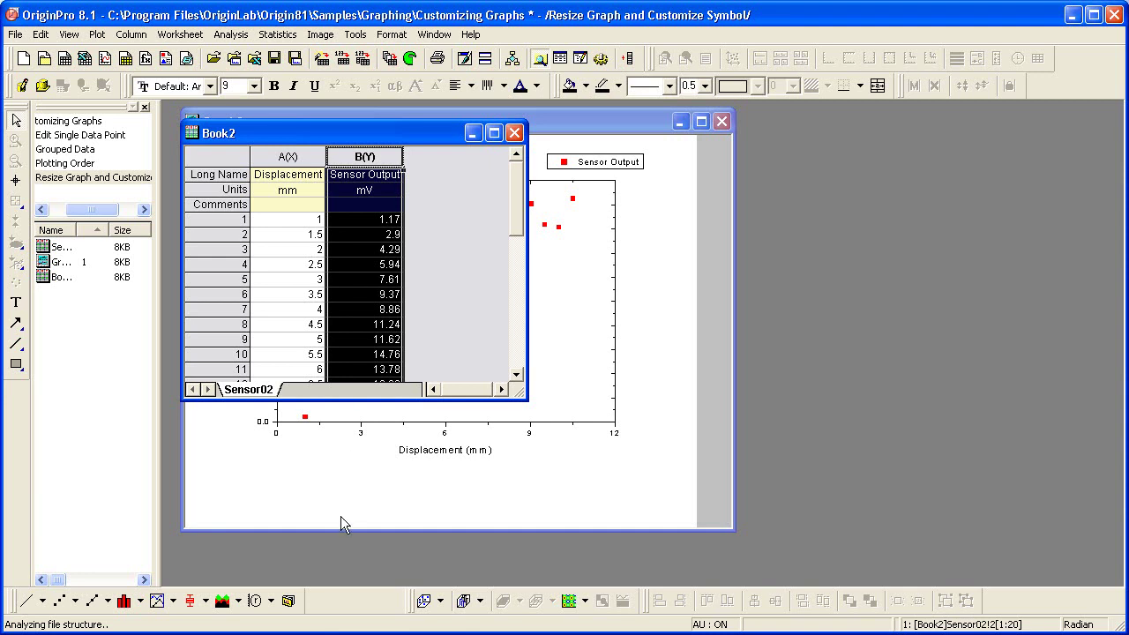
left_click(294, 604)
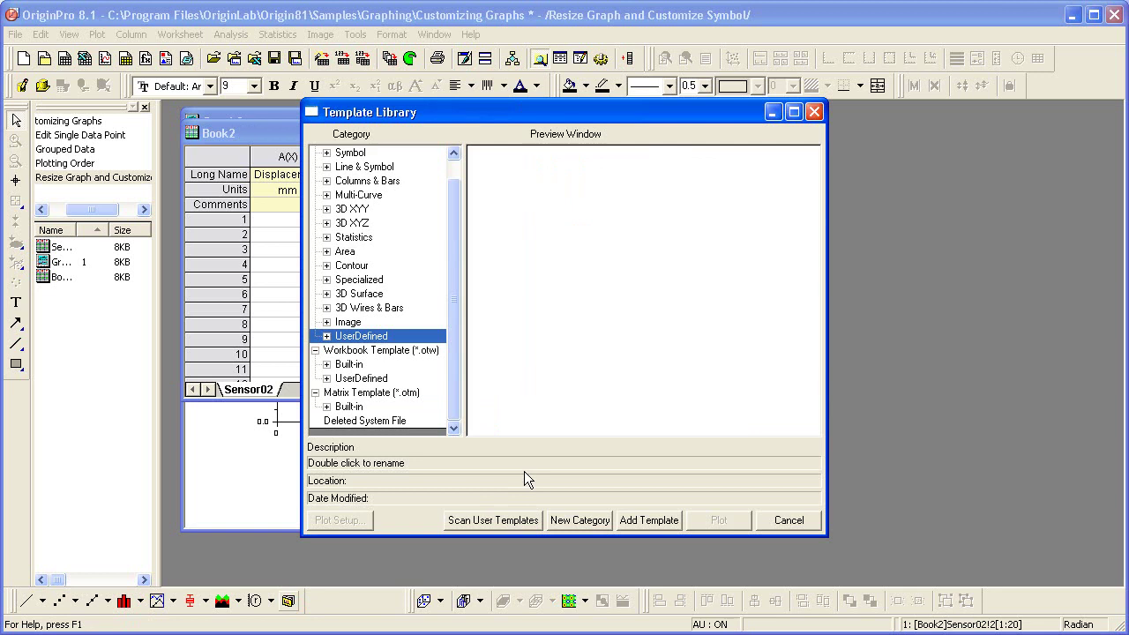
Step: Plot Sensor02 column B as Graph3 using the UserDefined MYSCATTER template
left_click_drag(460, 361, 431, 316)
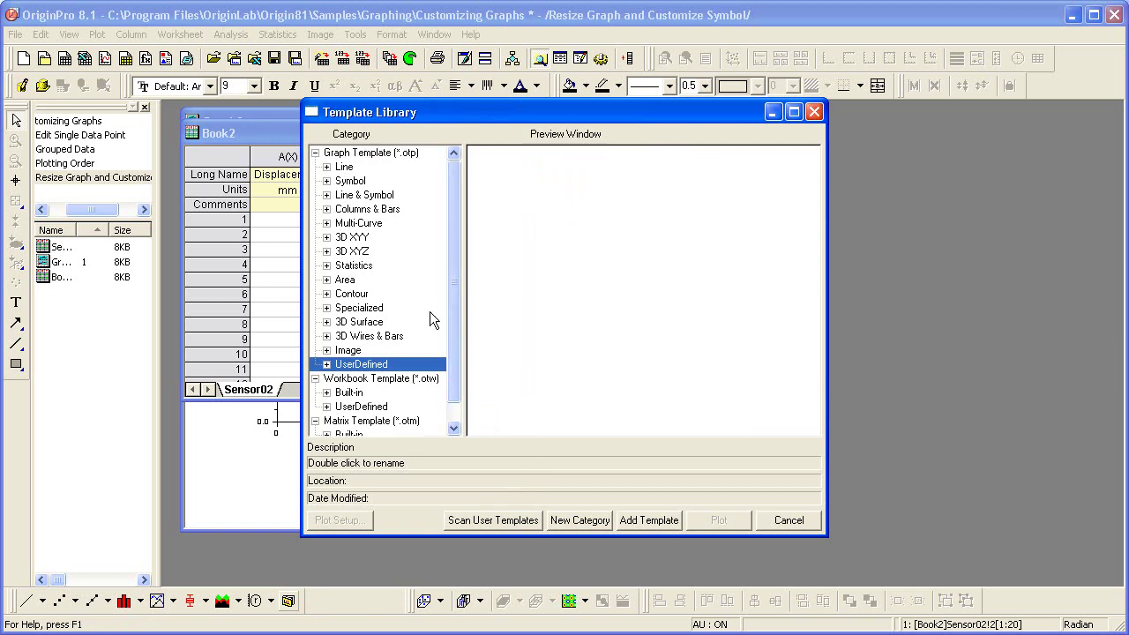
left_click(327, 364)
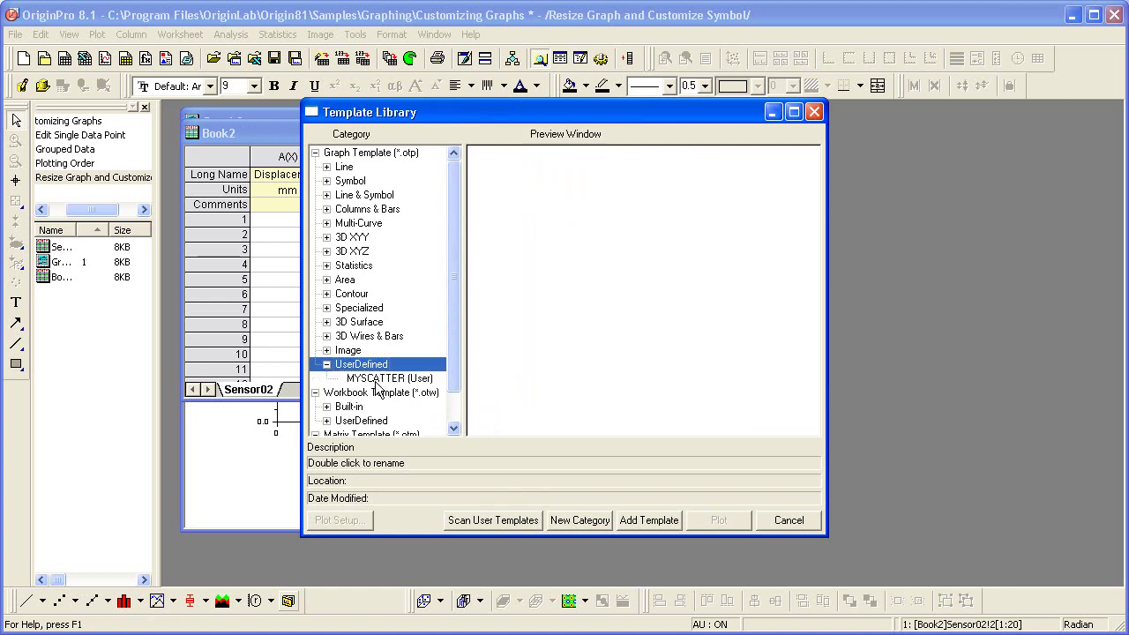
left_click(379, 378)
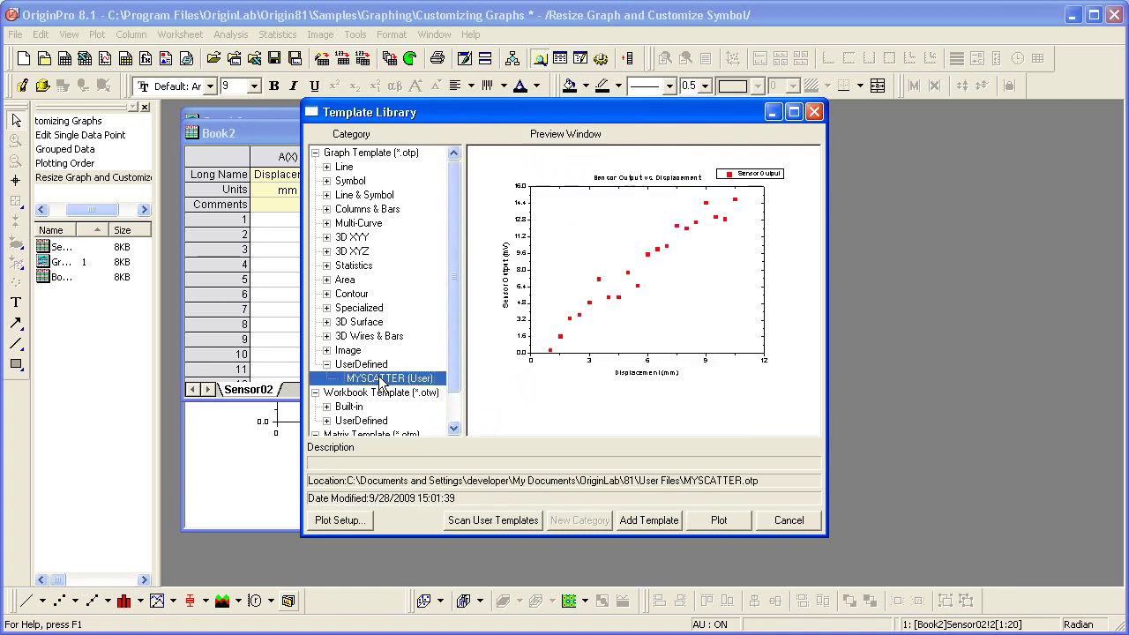
left_click(700, 523)
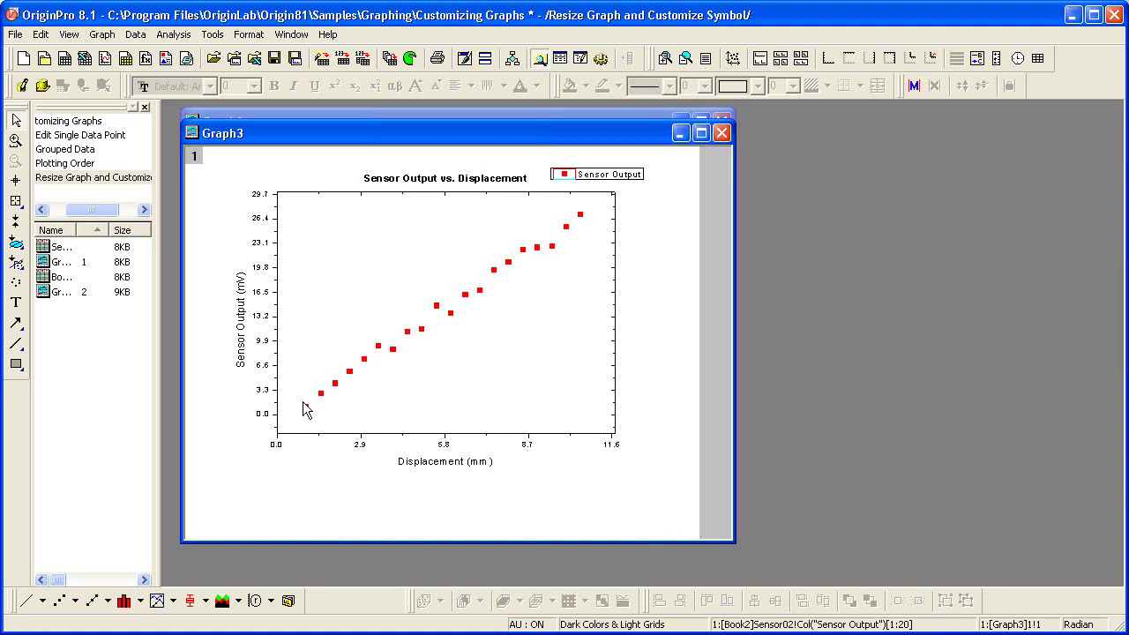
Step: Hide the Sensor01.dat and Book2 workbooks in Project Explorer
left_click(50, 249)
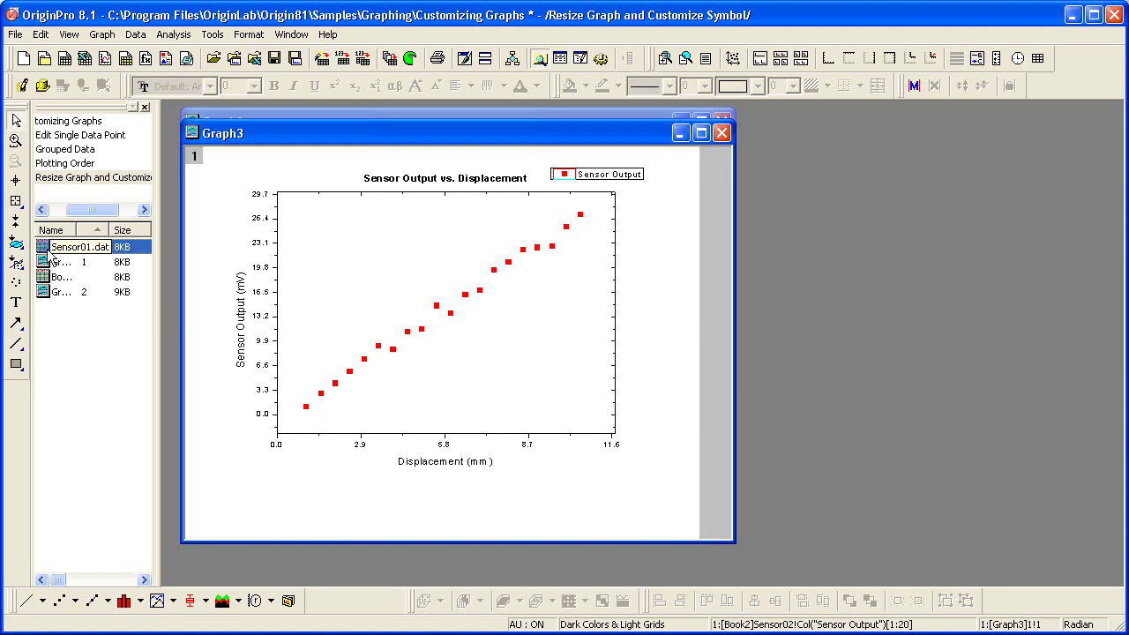
left_click(49, 277, "ctrl")
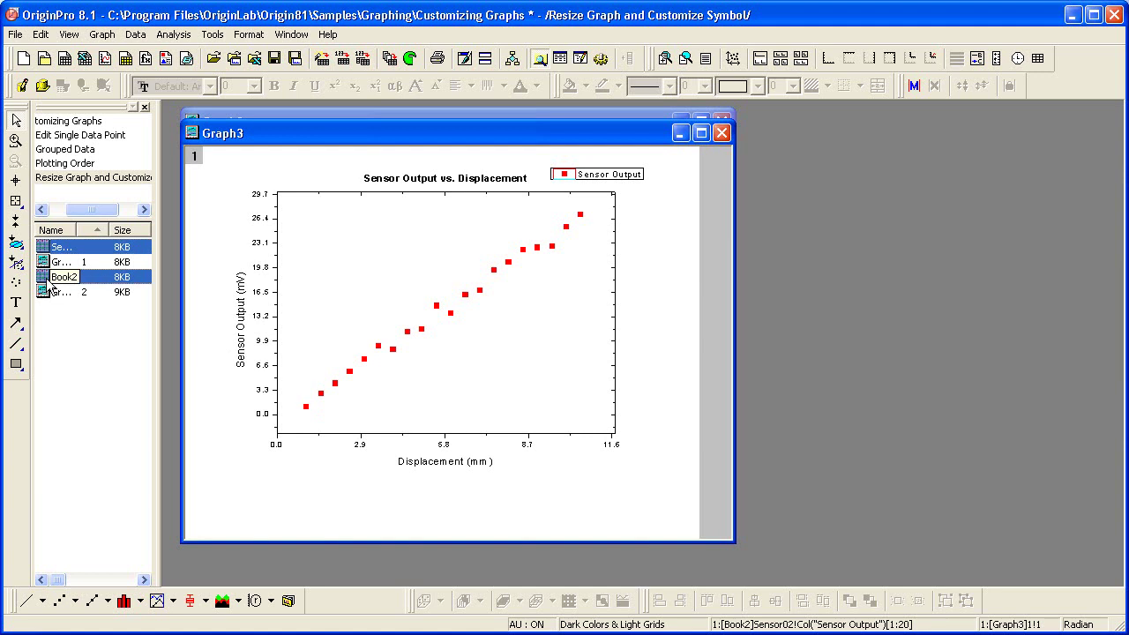
right_click(49, 281)
left_click(79, 310)
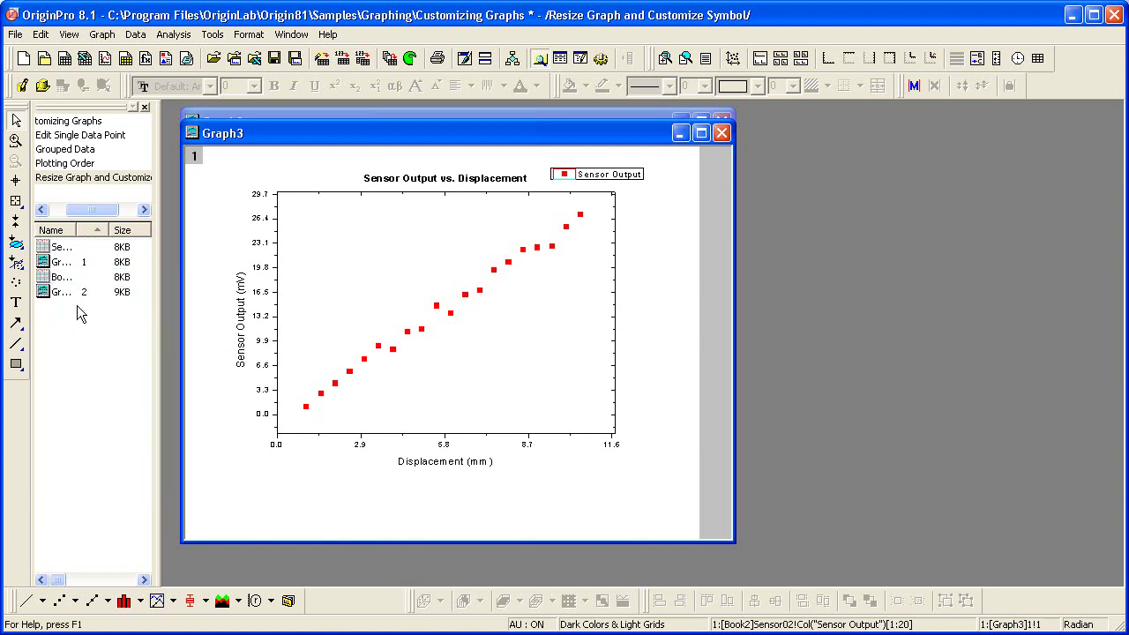
Step: Bring Graph2 forward and tile it vertically beside Graph3
left_click_drag(281, 134, 612, 140)
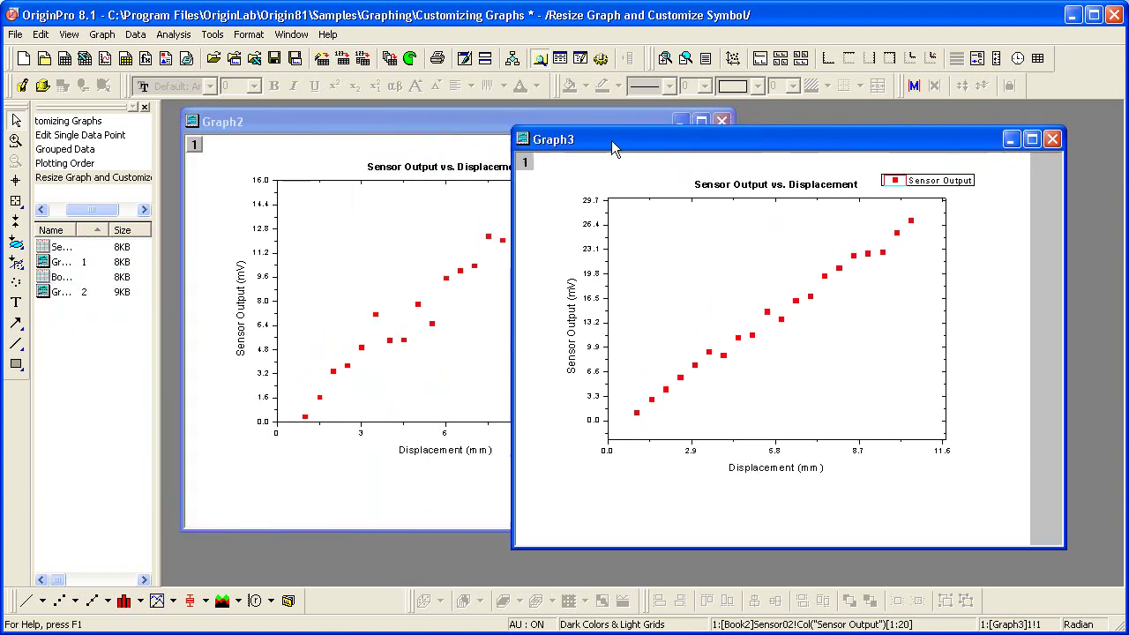
left_click(327, 124)
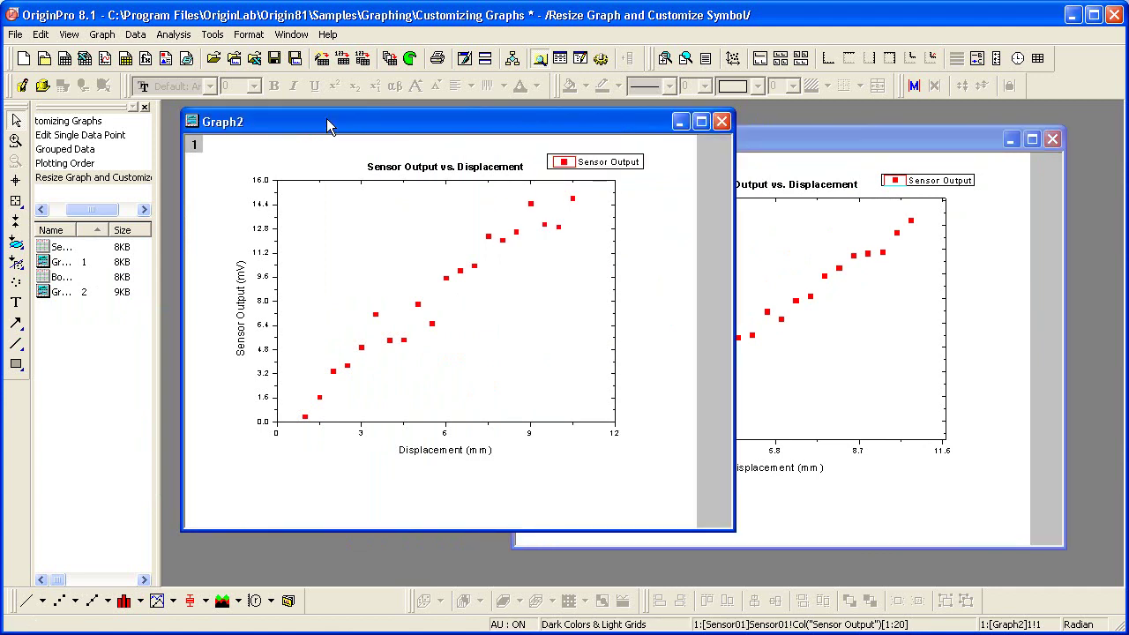
left_click(291, 34)
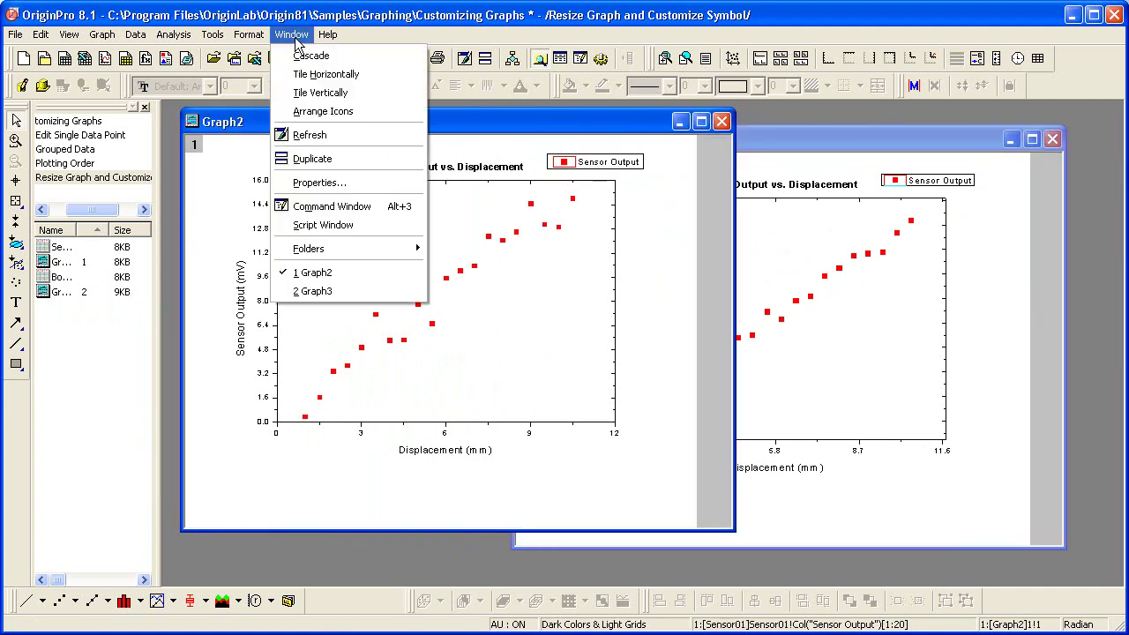
left_click(313, 93)
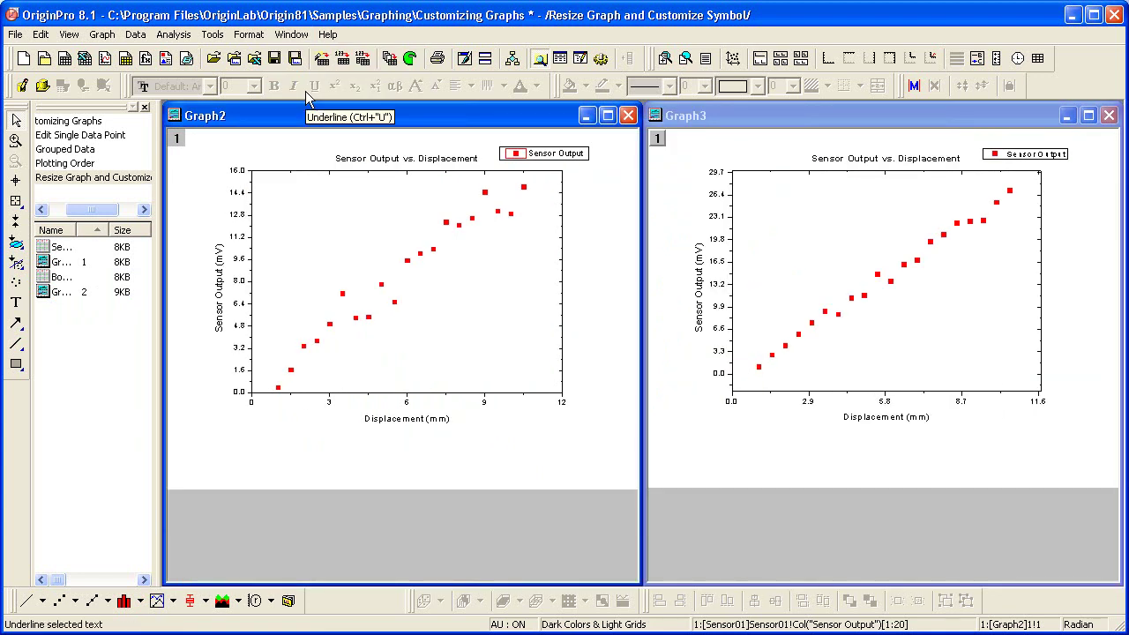